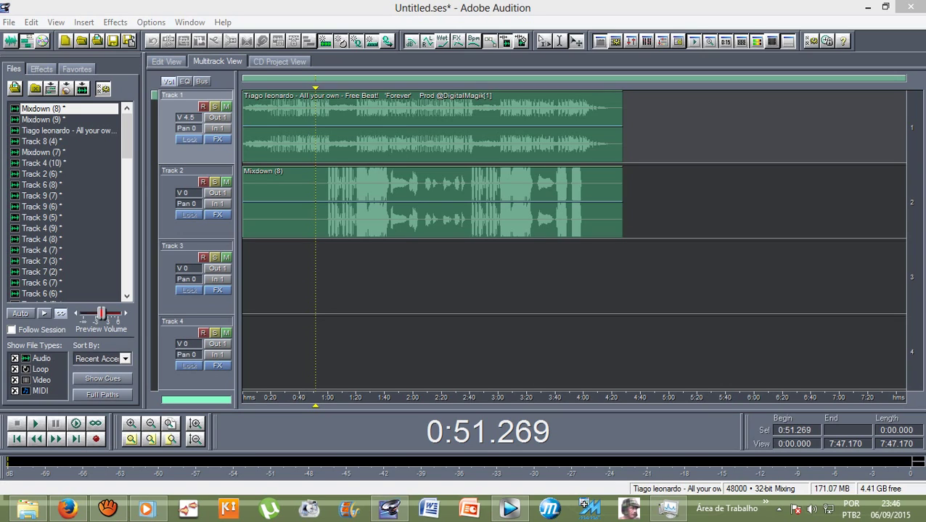
pyautogui.click(432, 127)
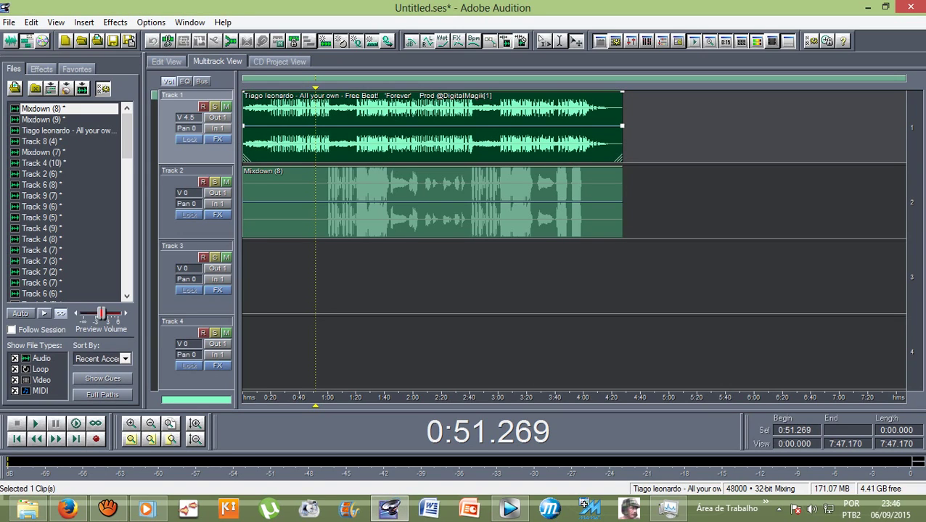
pyautogui.click(432, 201)
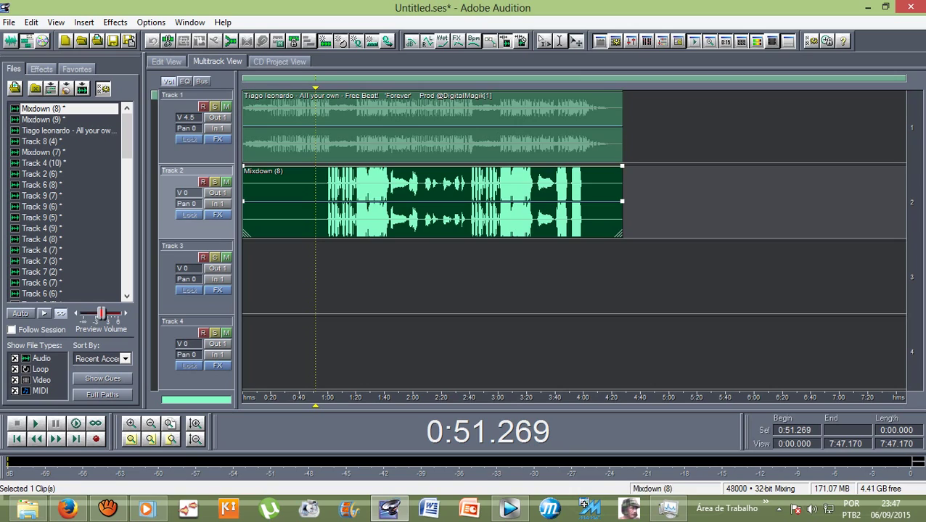
pyautogui.click(431, 127)
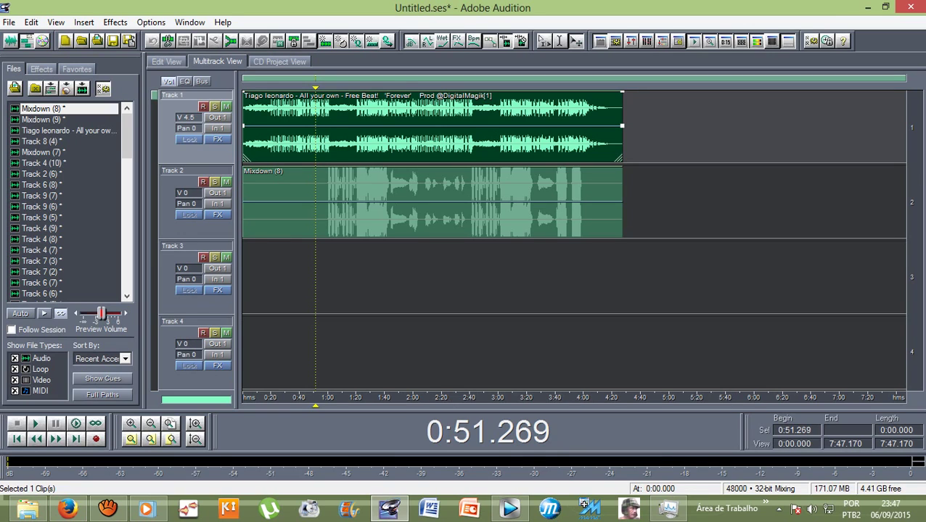
pyautogui.click(431, 201)
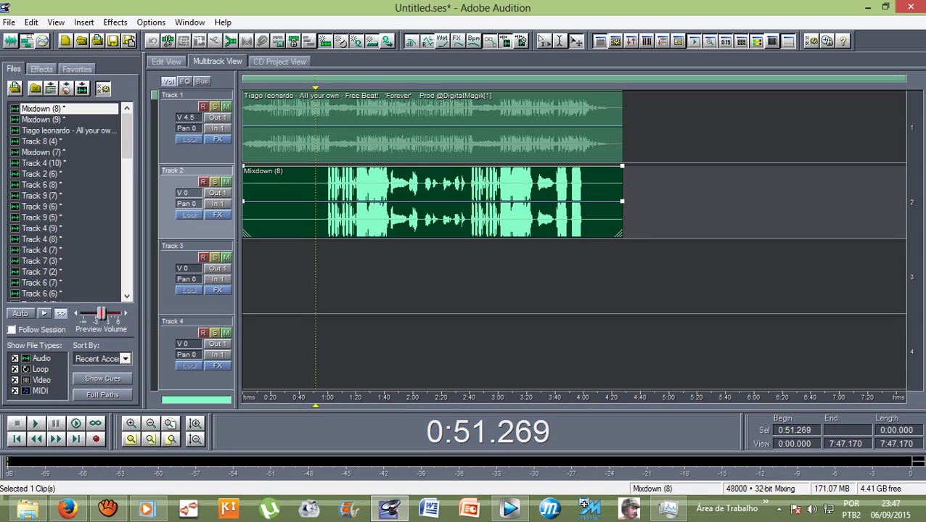
pyautogui.click(196, 276)
pyautogui.scroll(-1, 195, 276)
pyautogui.scroll(-9, 573, 239)
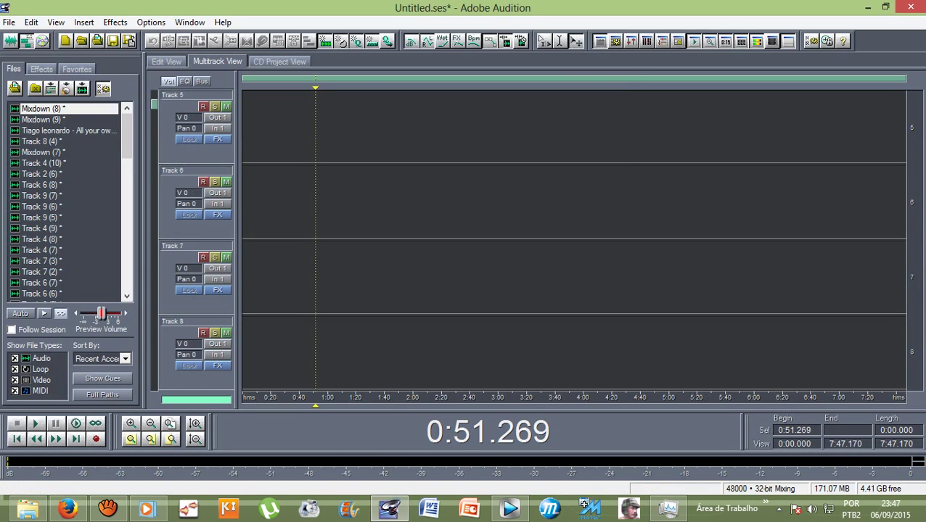
pyautogui.scroll(10, 573, 239)
pyautogui.scroll(-1, 573, 239)
pyautogui.scroll(1, 573, 240)
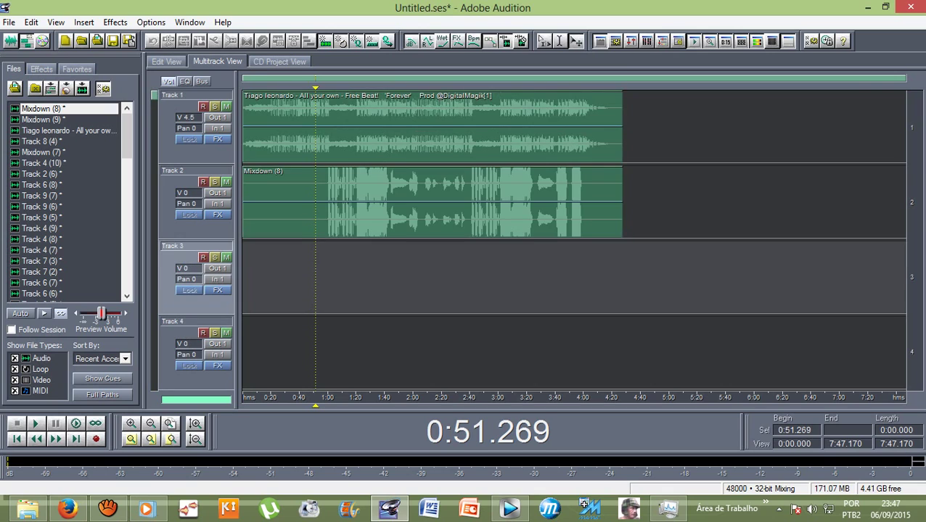
pyautogui.scroll(-1, 573, 239)
pyautogui.scroll(1, 573, 239)
# Play the session from 0:51 and mute track 2 during playback to hear the beat alone
pyautogui.click(432, 202)
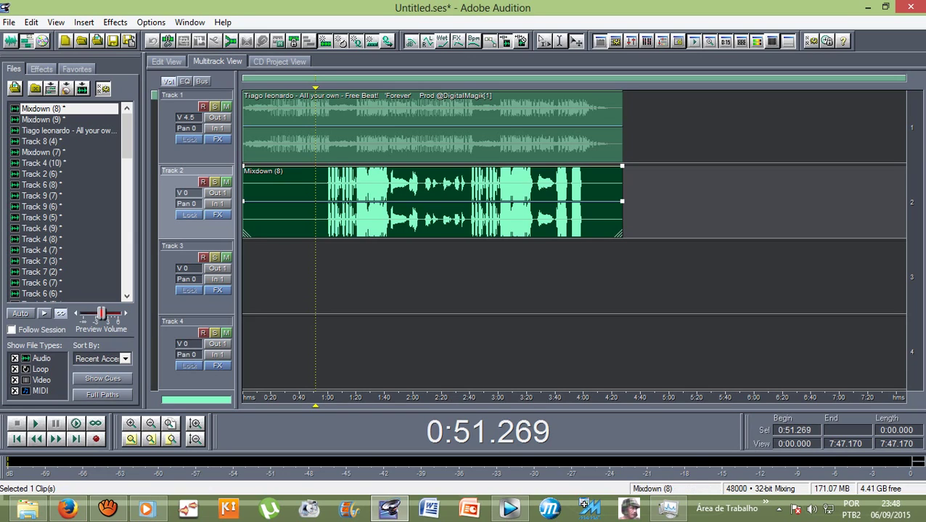
pyautogui.press('space')
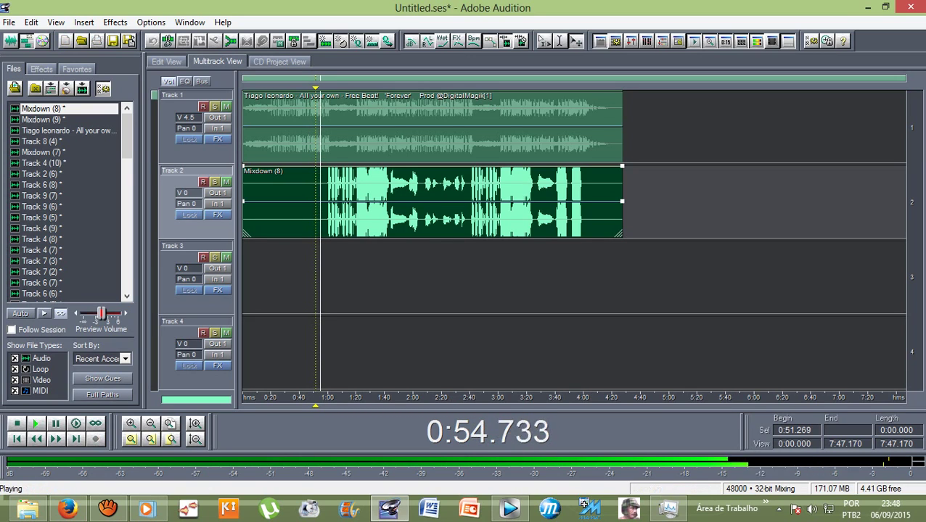
pyautogui.click(226, 181)
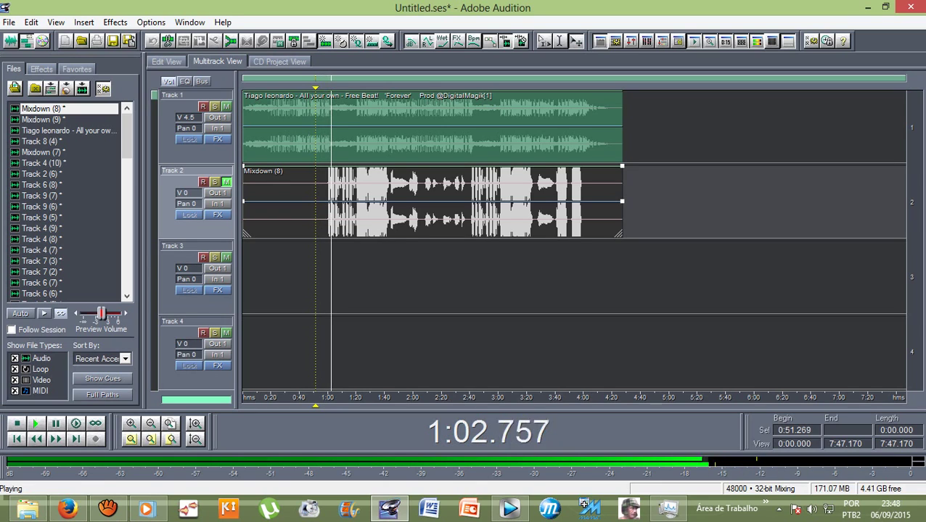
pyautogui.press('space')
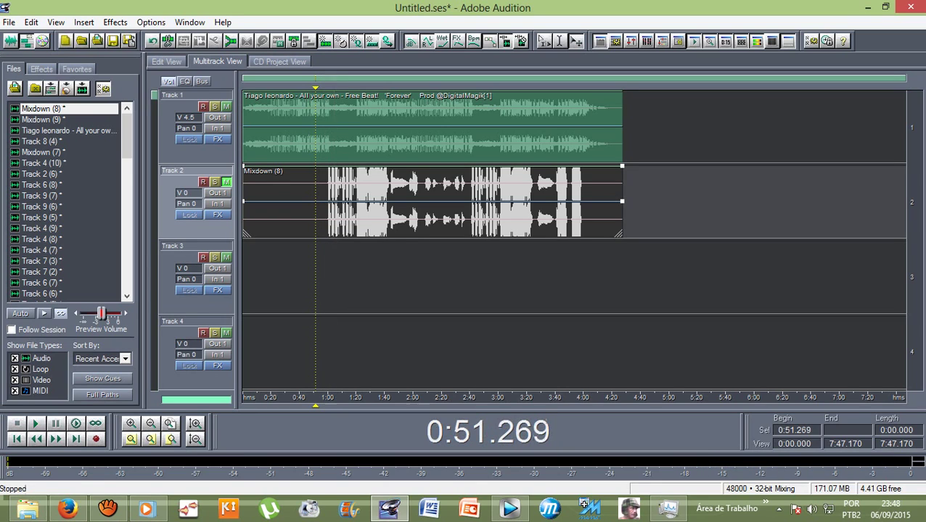
# Unmute track 2 and listen to it alone from about 0:57 with track 1 muted, placing the start cursor at 1:00
pyautogui.click(225, 182)
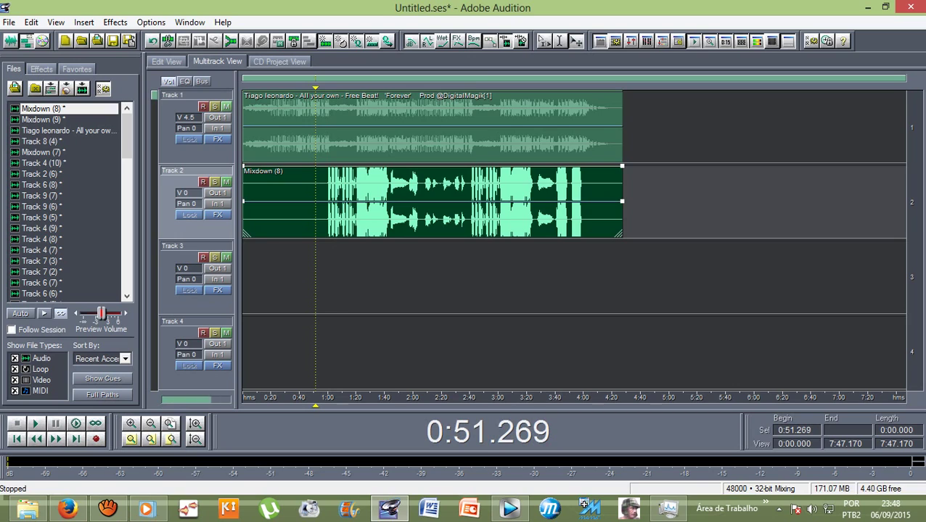
pyautogui.click(226, 106)
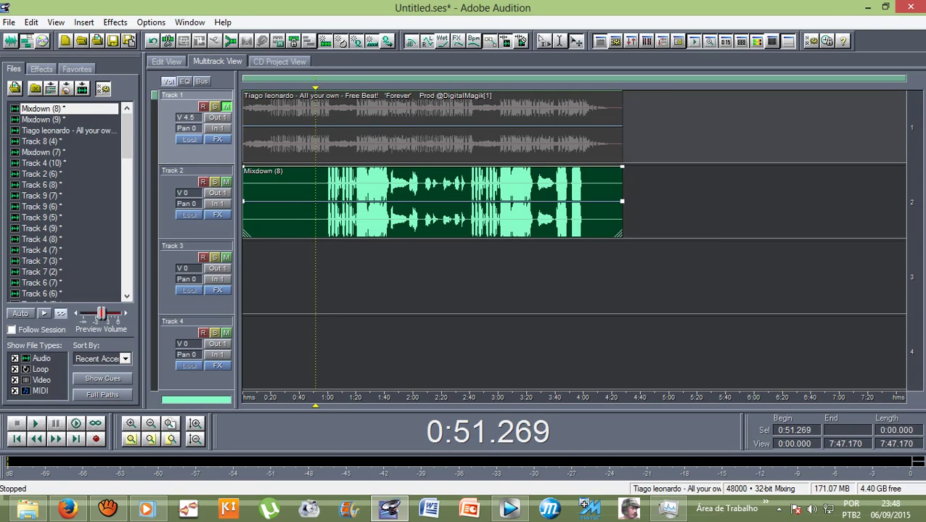
pyautogui.moveTo(315, 87); pyautogui.dragTo(324, 88)
pyautogui.press('space')
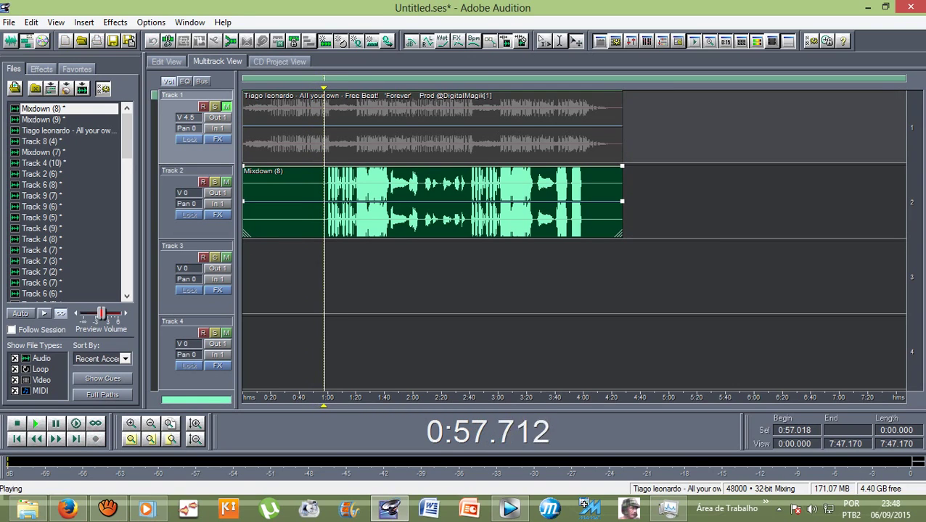
pyautogui.click(328, 88)
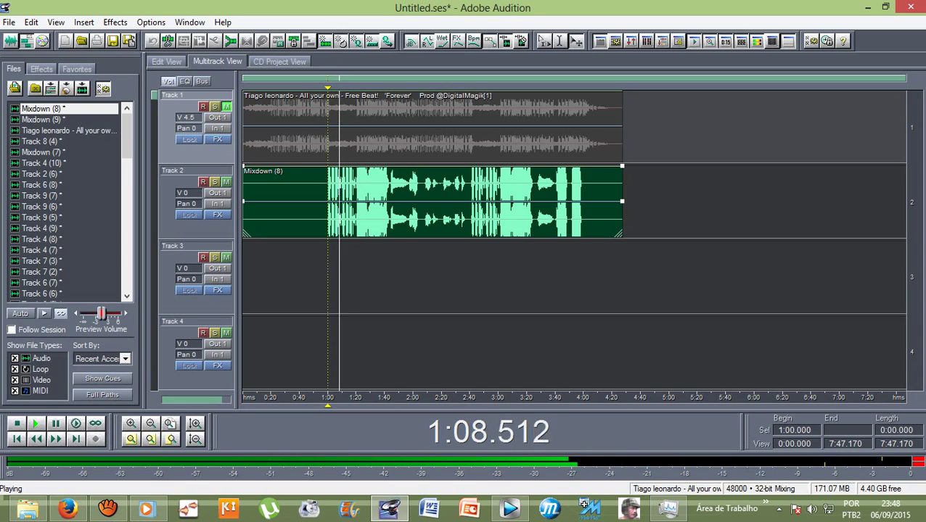
pyautogui.press('space')
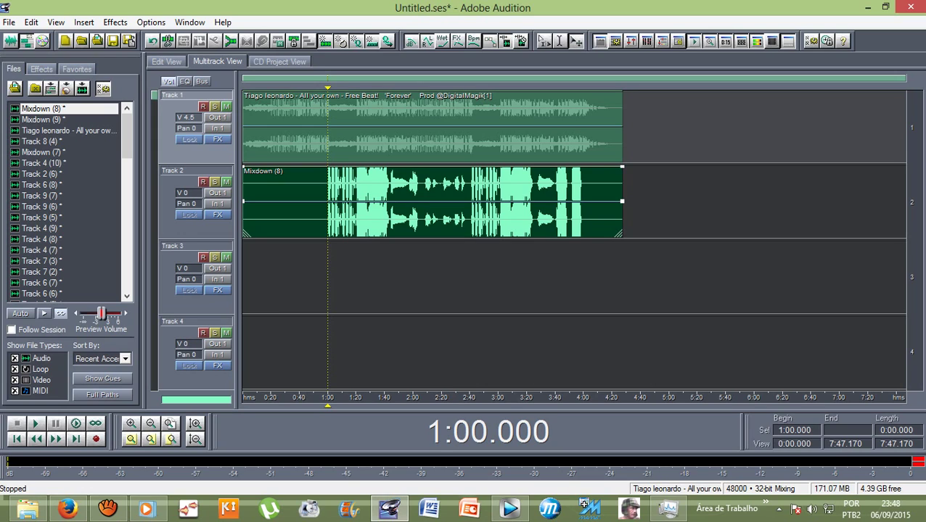
# Insert Mixdown (7) into track 3 and Mixdown (9) into track 4, both starting at the session's beginning
pyautogui.moveTo(41, 152); pyautogui.dragTo(327, 253)
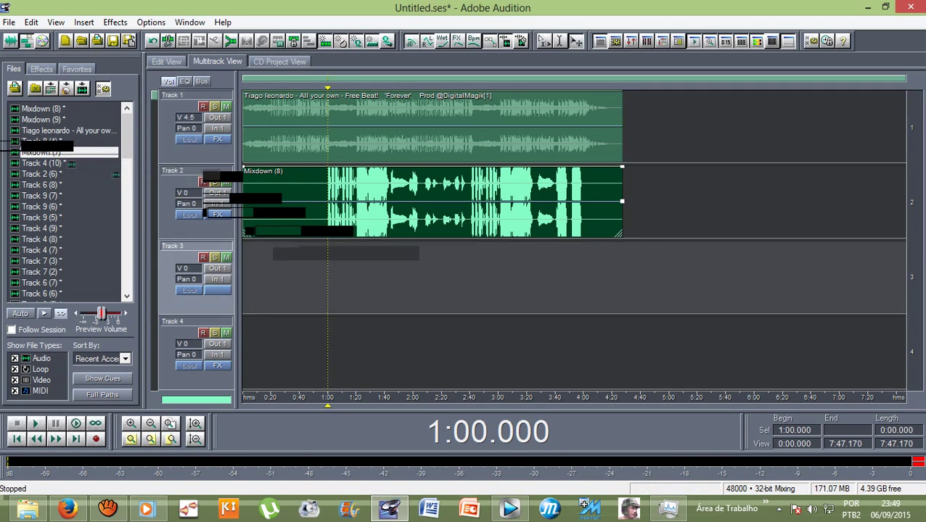
pyautogui.moveTo(43, 152); pyautogui.dragTo(251, 276)
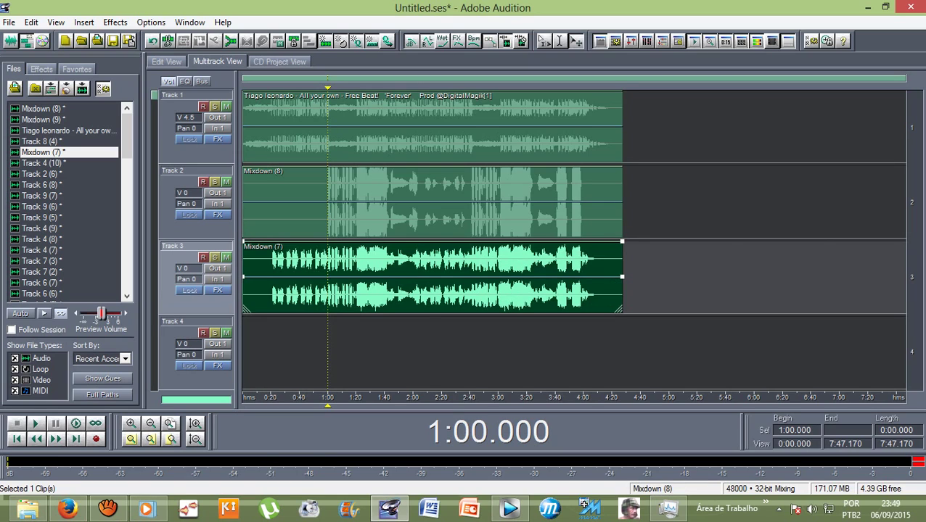
pyautogui.moveTo(44, 120); pyautogui.dragTo(273, 339)
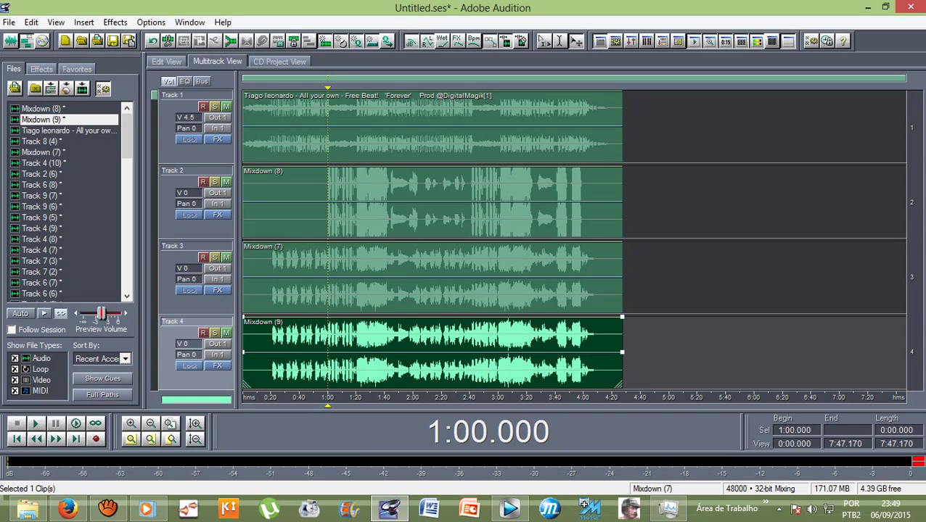
pyautogui.click(225, 107)
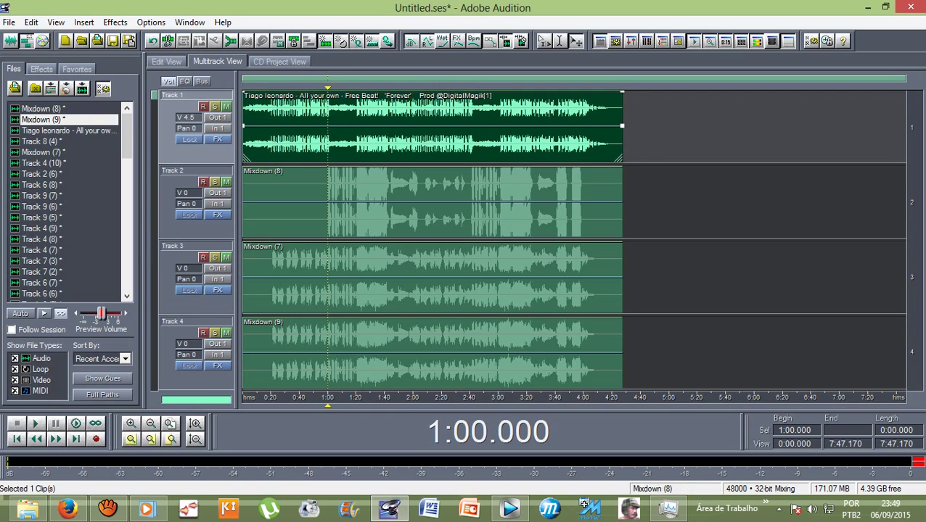
pyautogui.click(432, 201)
pyautogui.click(431, 276)
pyautogui.click(432, 351)
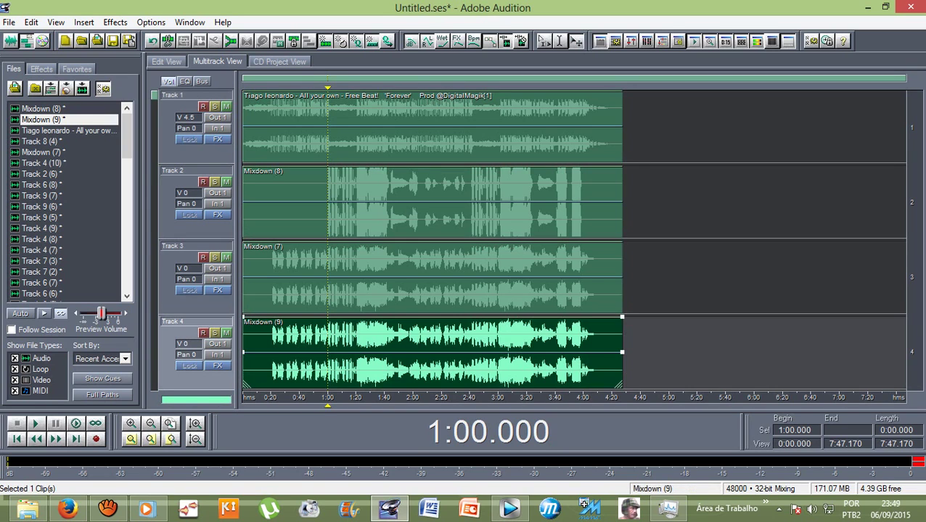
pyautogui.press('Up')
pyautogui.press('Up')
pyautogui.press('Down')
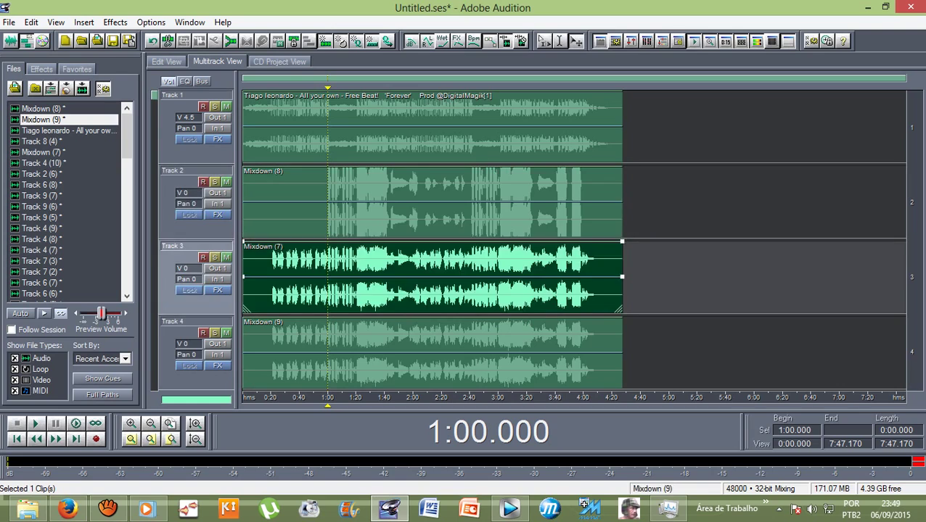
pyautogui.press('Down')
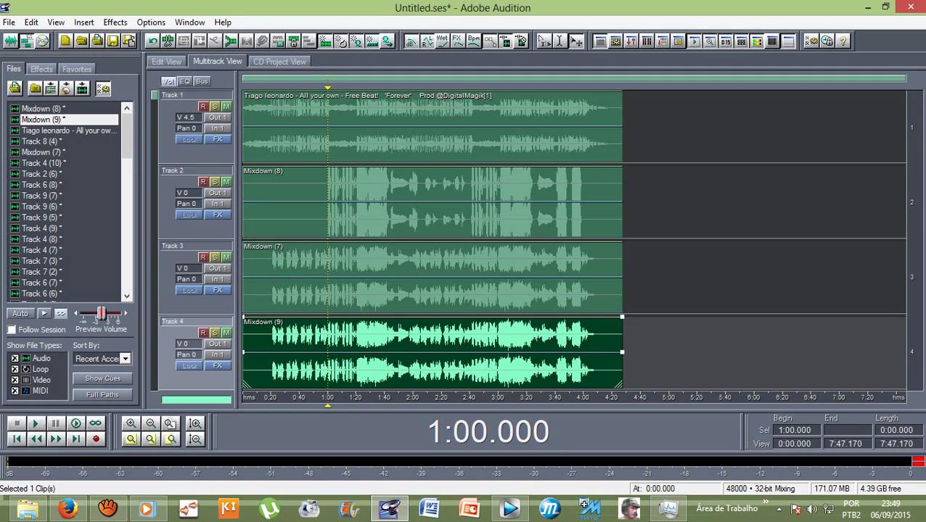
pyautogui.press('Up')
pyautogui.press('Up')
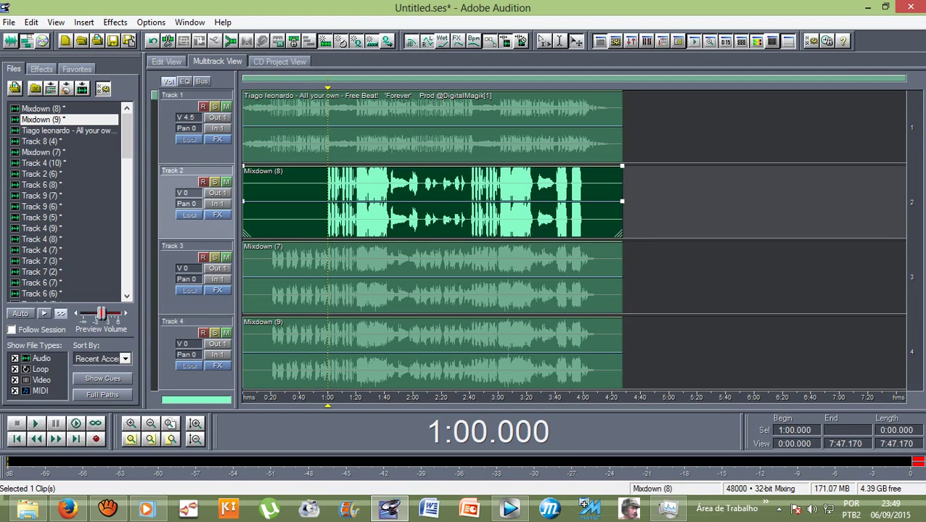
pyautogui.press('Up')
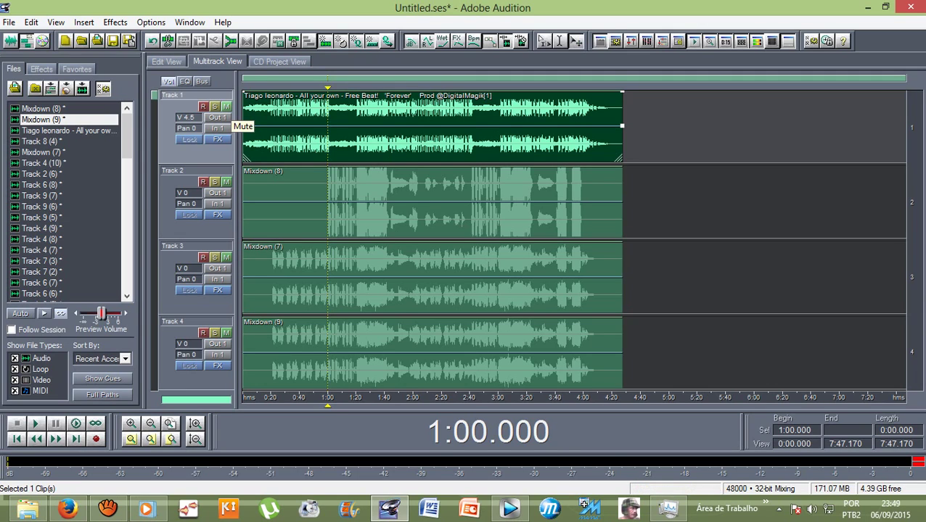
# Mute the beat on track 1 and mix down all audio clips to a new stereo file
pyautogui.click(226, 107)
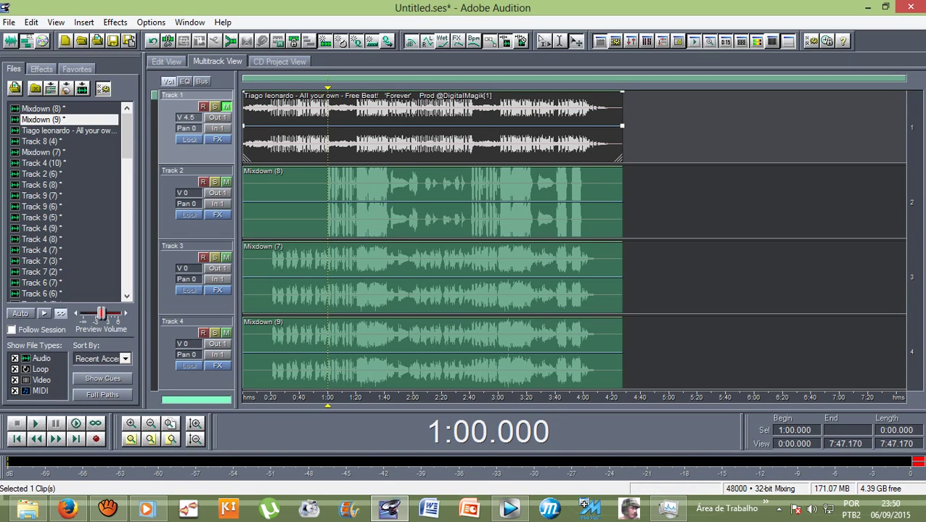
pyautogui.click(431, 201)
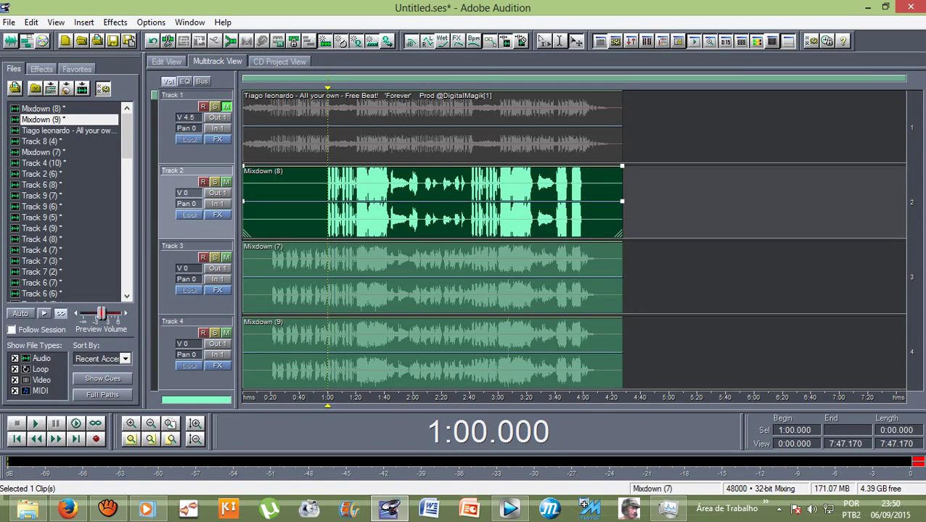
pyautogui.click(432, 276)
pyautogui.click(431, 352)
pyautogui.click(431, 276)
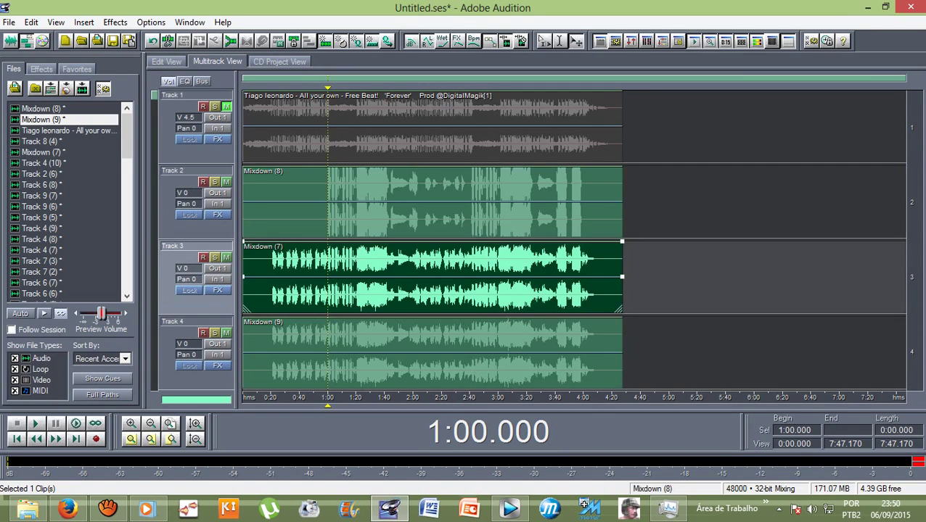
pyautogui.click(432, 201)
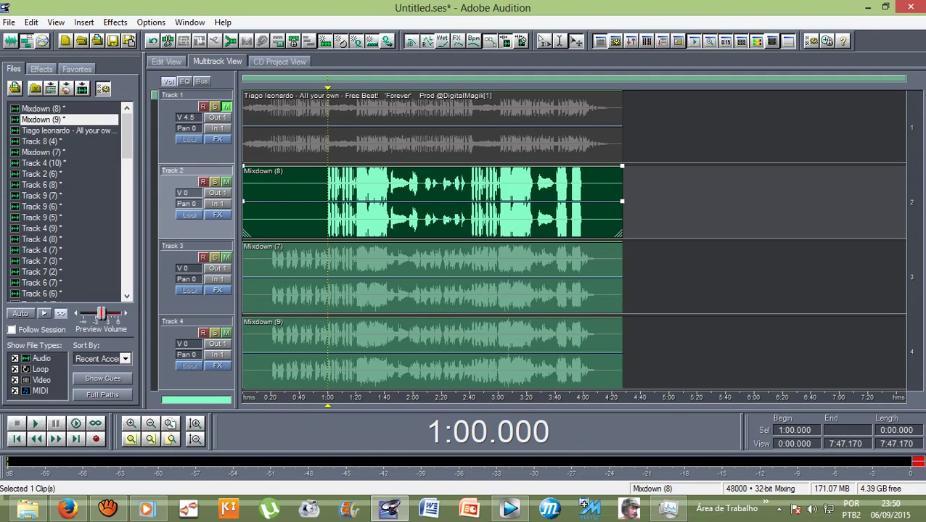
pyautogui.click(653, 201)
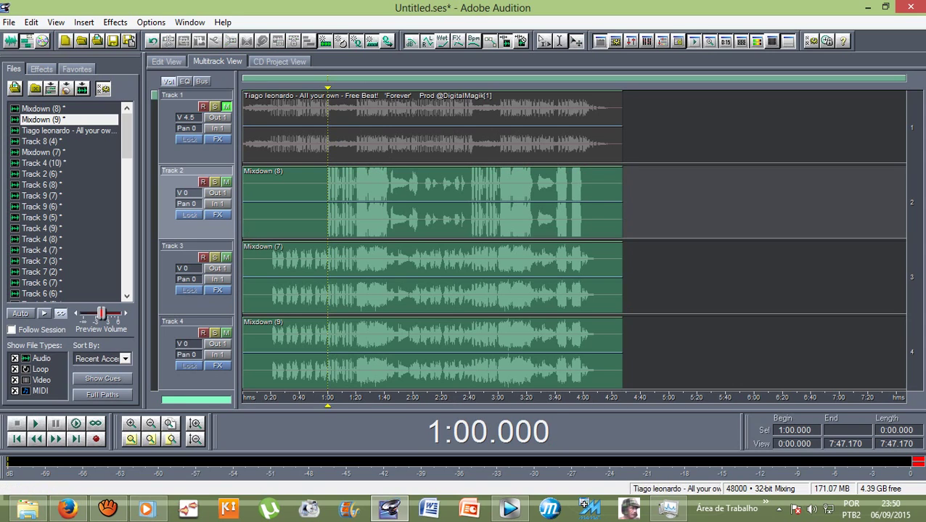
pyautogui.click(32, 23)
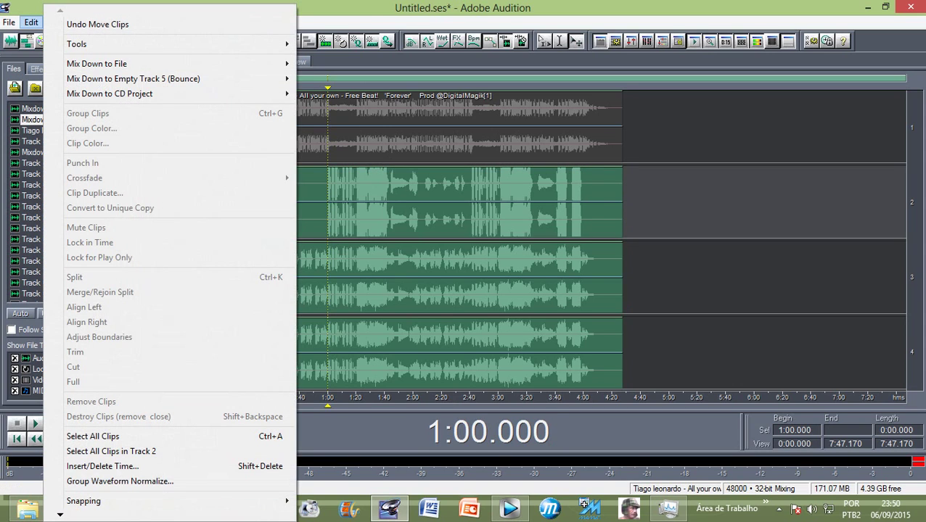
pyautogui.moveTo(102, 64)
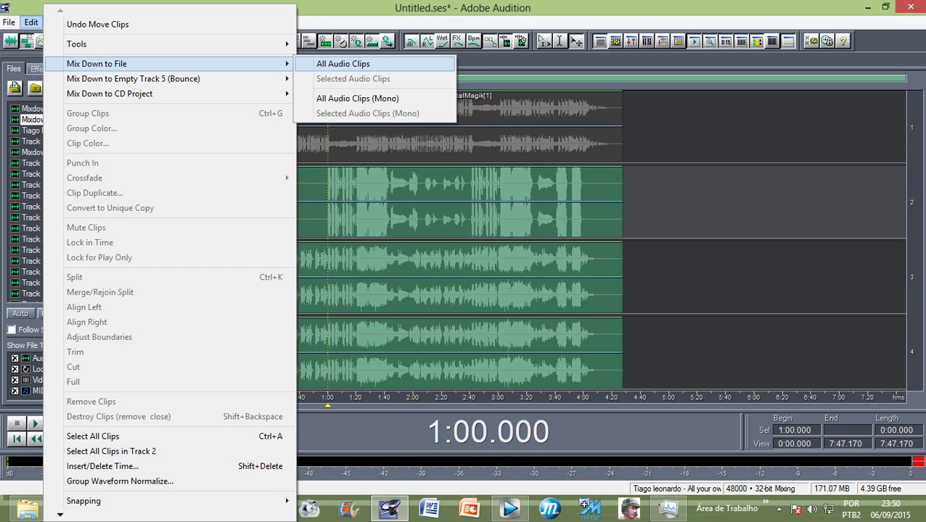
pyautogui.click(342, 63)
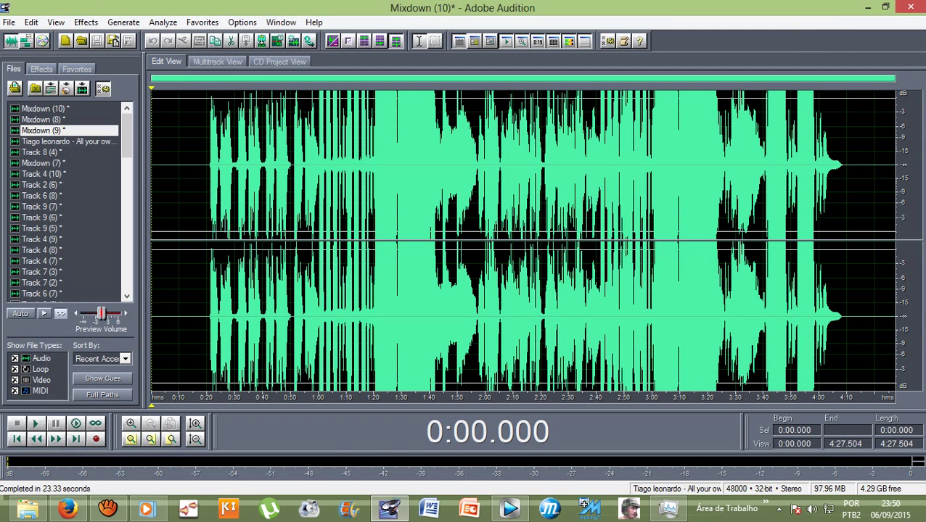
# Play the new mixdown's waveform from 0:20 to check the combined vocals
pyautogui.moveTo(206, 239); pyautogui.dragTo(849, 240)
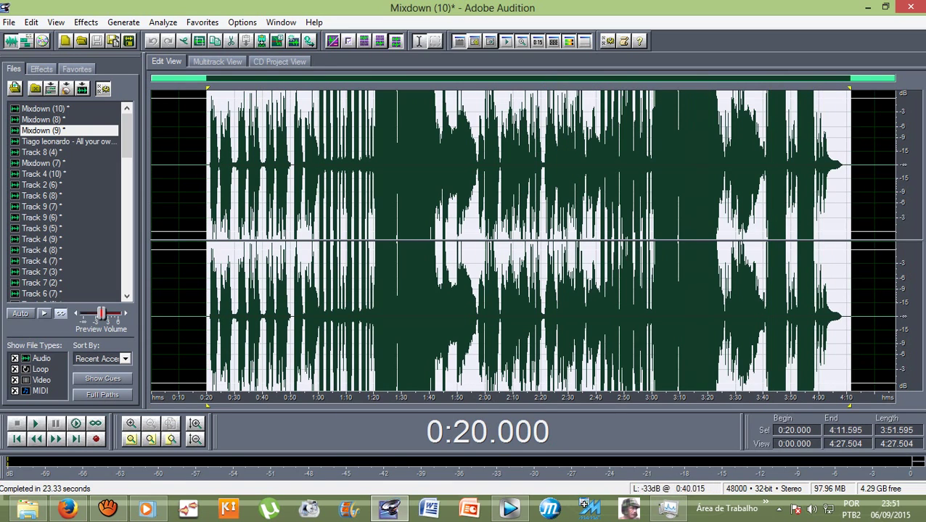
pyautogui.click(206, 165)
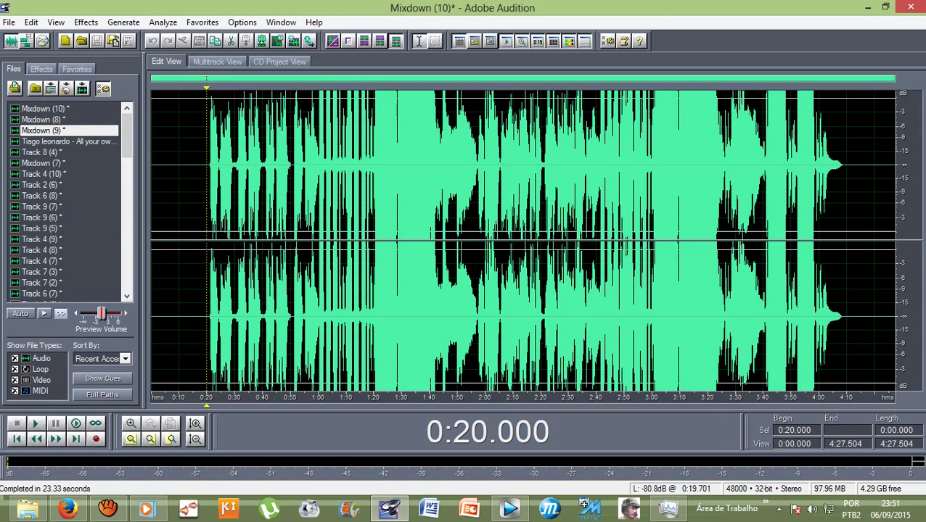
pyautogui.press('space')
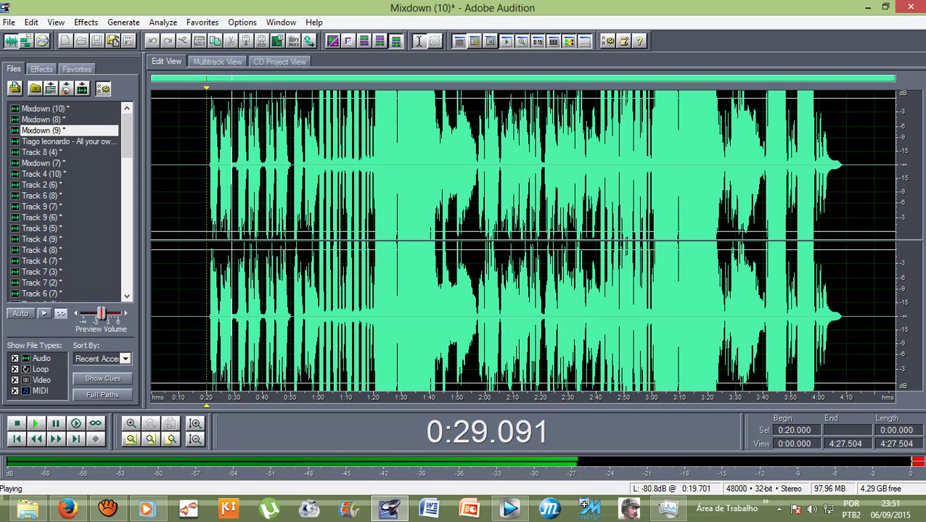
# Stop the current playback and listen to the combined vocals from 1:00
pyautogui.press('space')
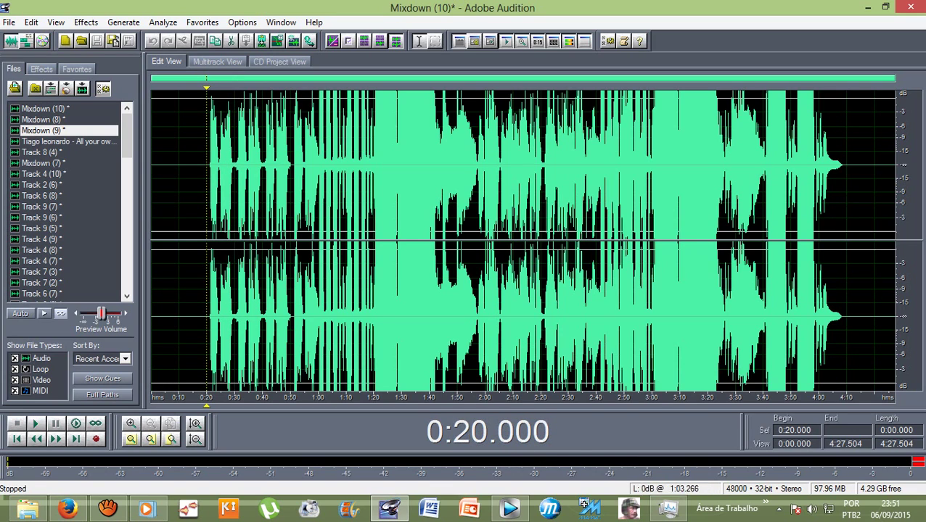
pyautogui.click(316, 204)
pyautogui.press('space')
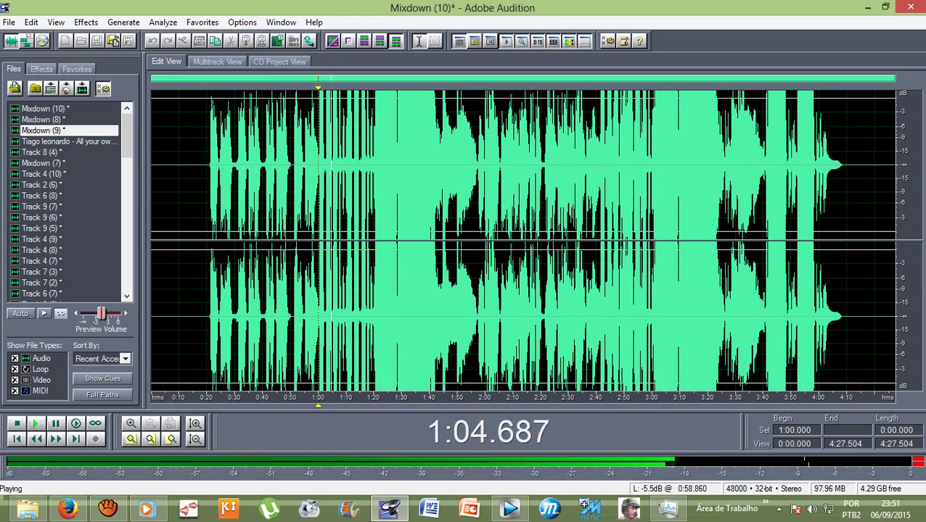
pyautogui.press('space')
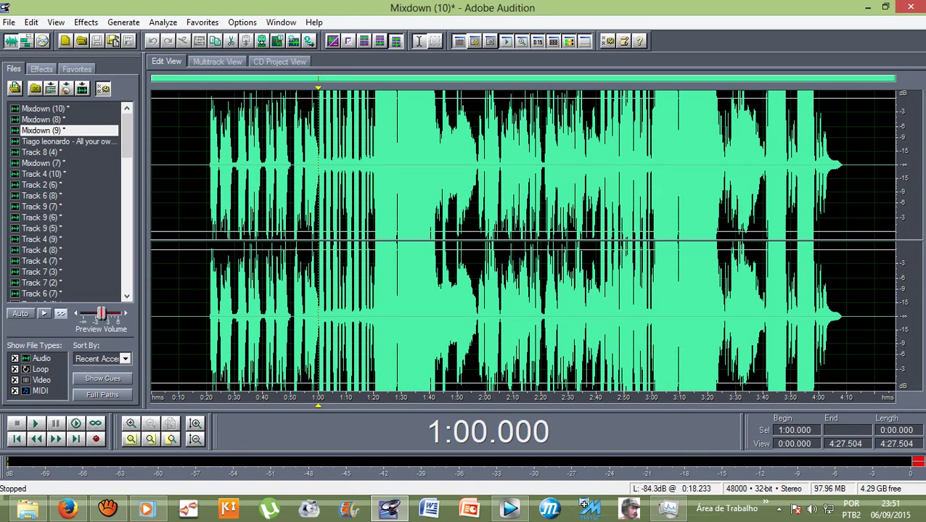
pyautogui.click(202, 164)
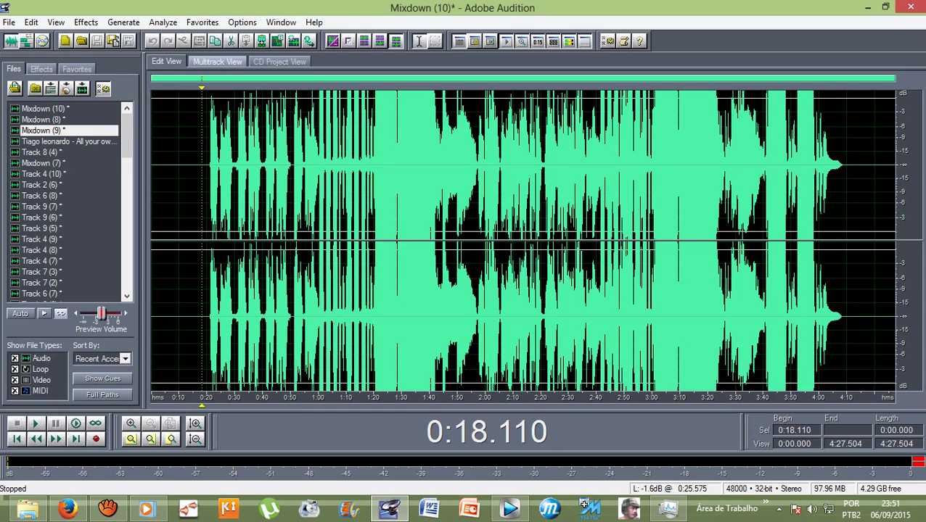
pyautogui.moveTo(200, 217); pyautogui.dragTo(863, 217)
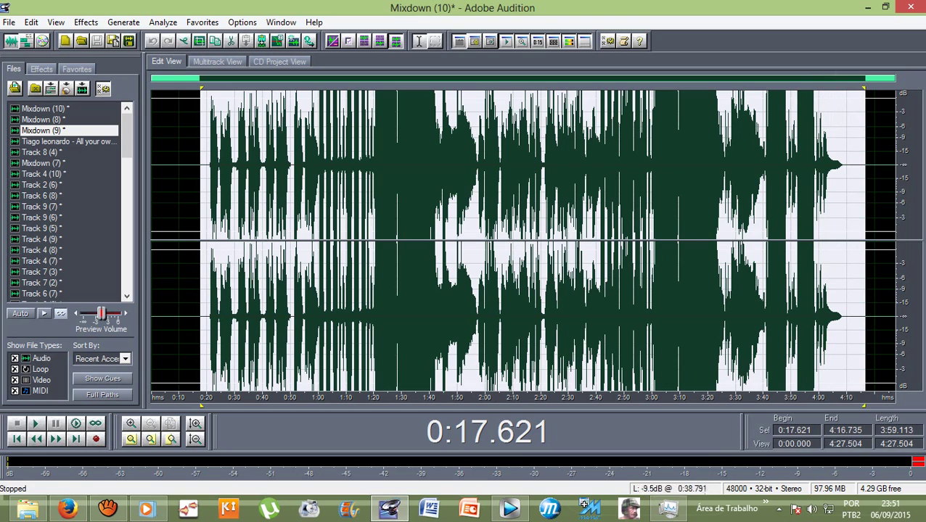
pyautogui.click(221, 203)
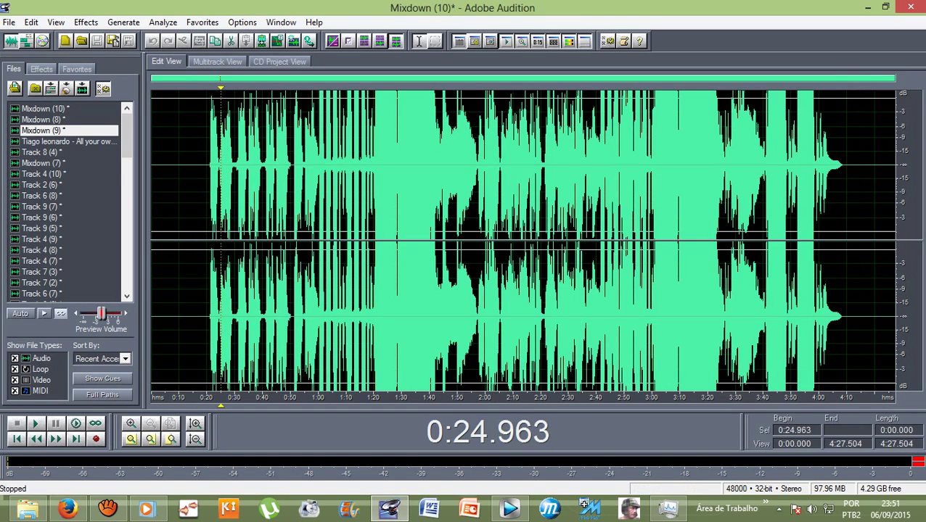
# Delete the separate vocal clips from tracks 2, 3 and 4 of the multitrack session
pyautogui.click(45, 108)
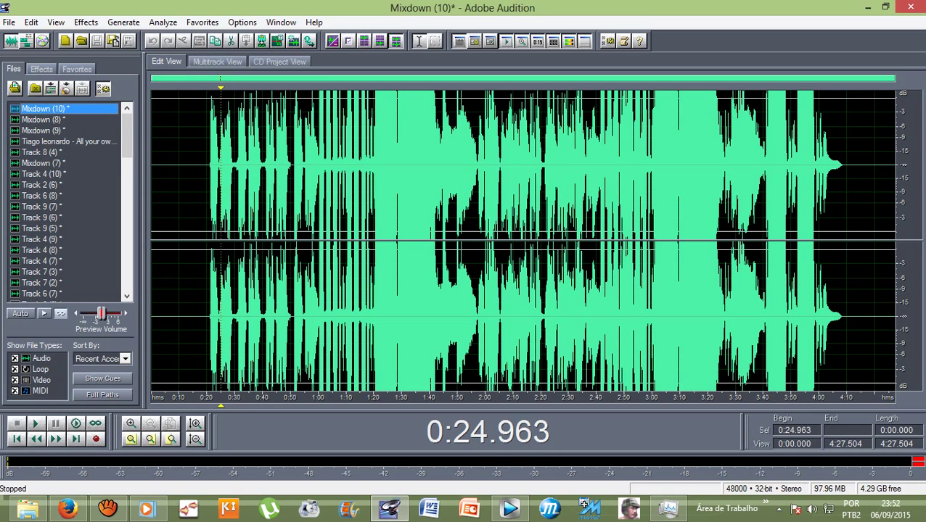
pyautogui.click(216, 62)
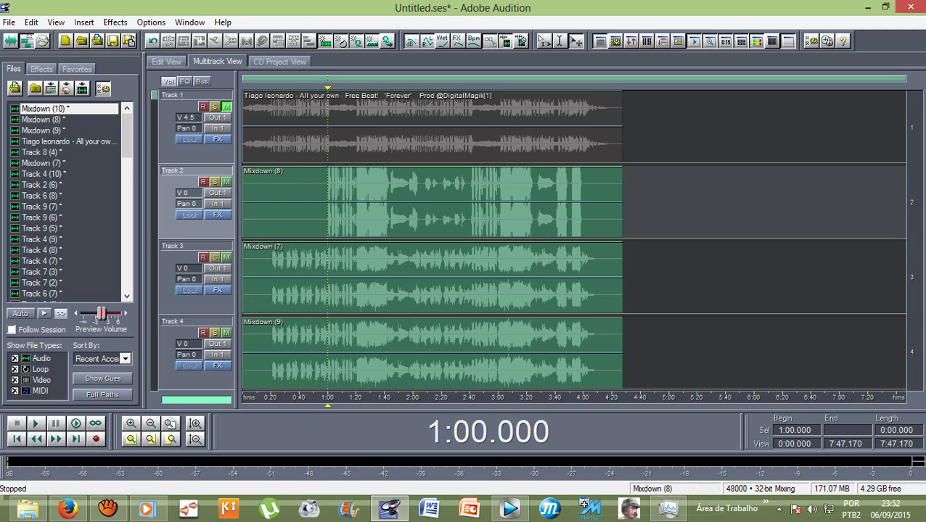
pyautogui.click(432, 201)
pyautogui.press('Delete')
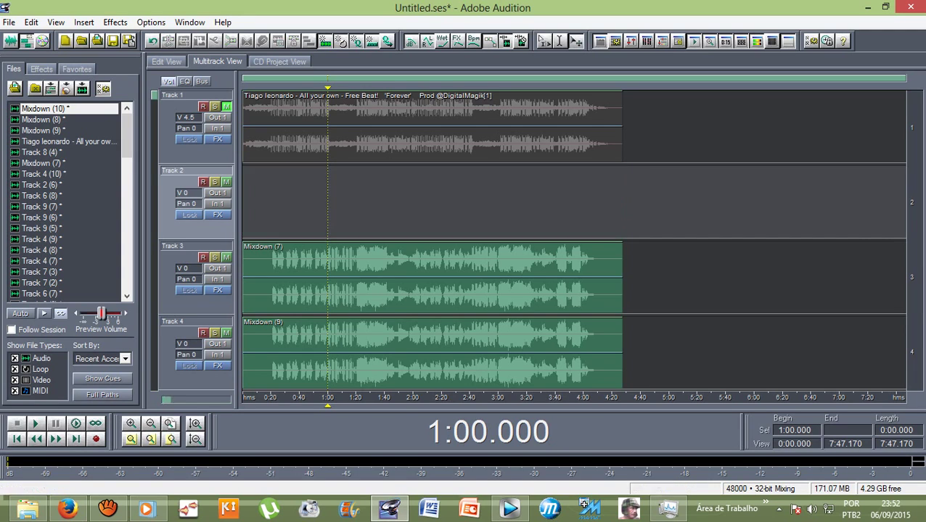
pyautogui.press('Delete')
pyautogui.press('Delete')
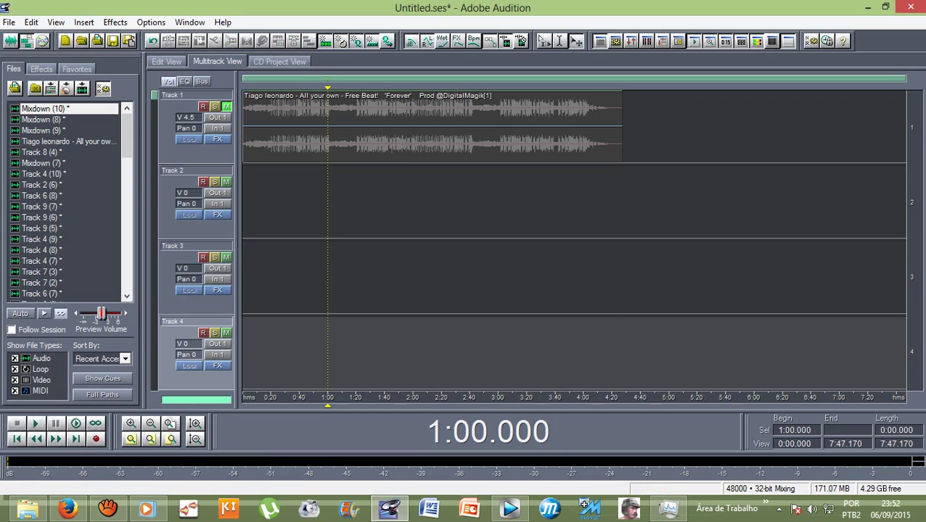
# Insert Mixdown (10) into track 2 at the session's beginning and place the start cursor at 0:20
pyautogui.moveTo(44, 108); pyautogui.dragTo(243, 201)
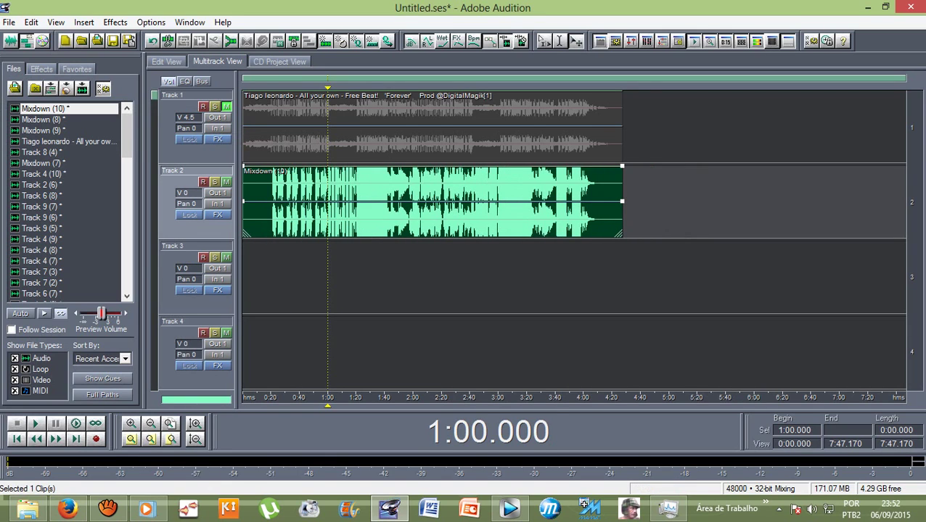
pyautogui.moveTo(328, 88); pyautogui.dragTo(271, 88)
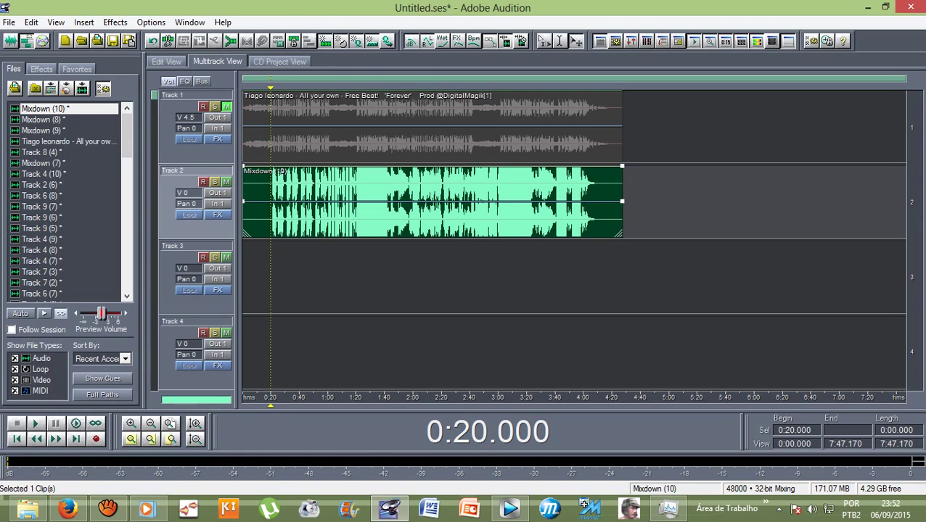
# Apply Studio Reverb with the Vocal Reverb (medium) preset to Mixdown (10)'s waveform from 0:20 to 4:10
pyautogui.press('8')
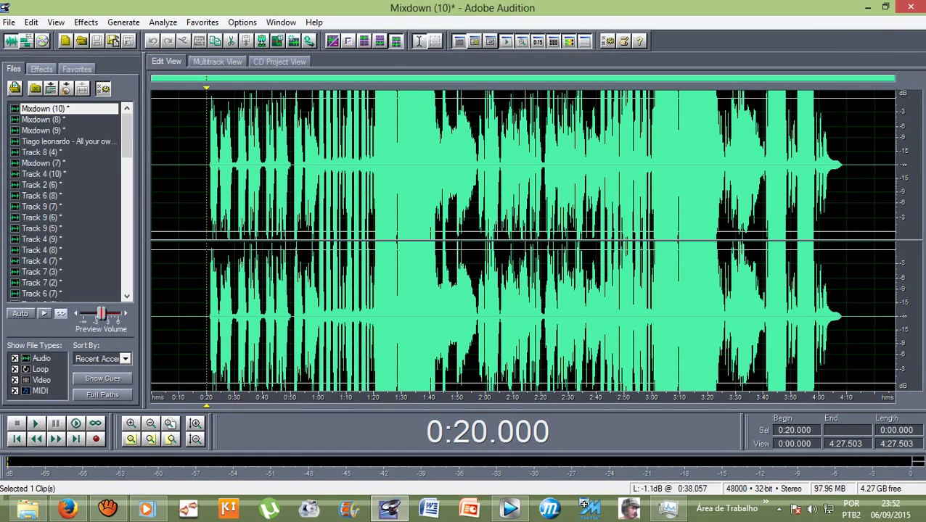
pyautogui.moveTo(214, 167); pyautogui.dragTo(846, 167)
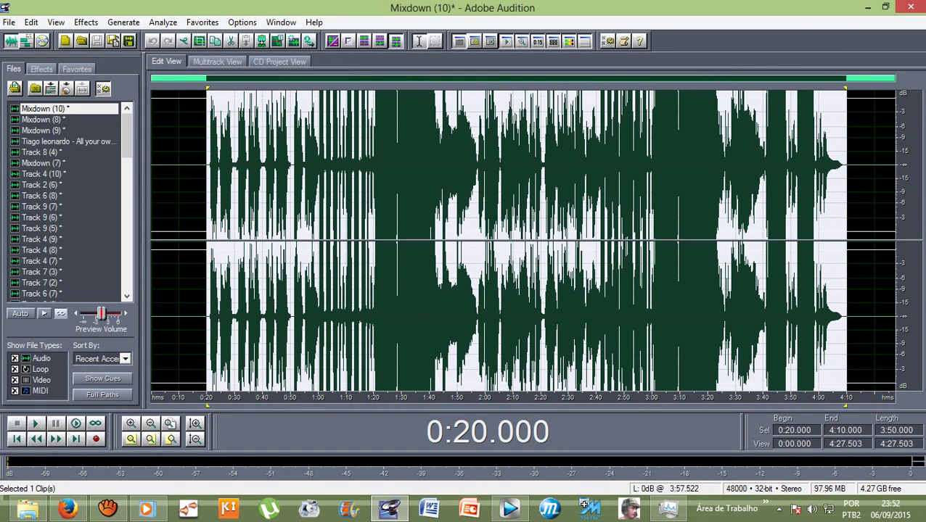
pyautogui.click(86, 22)
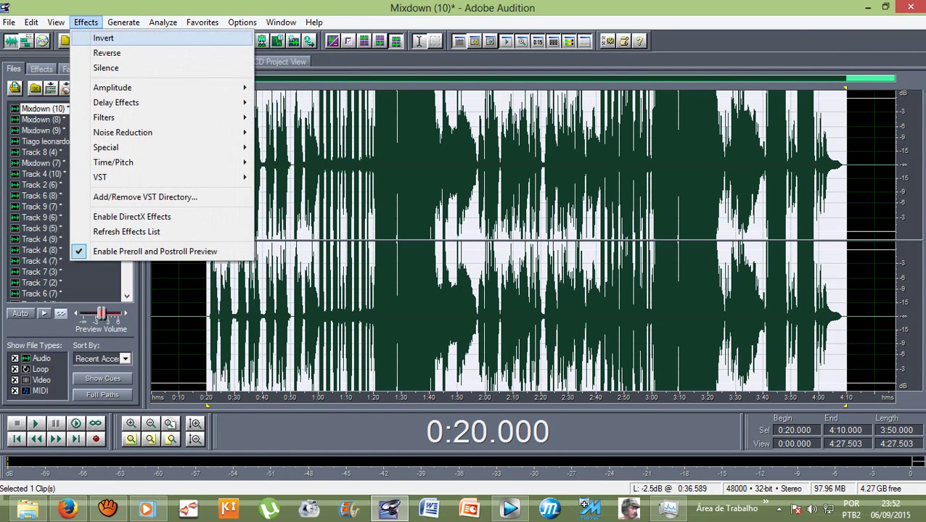
pyautogui.moveTo(116, 102)
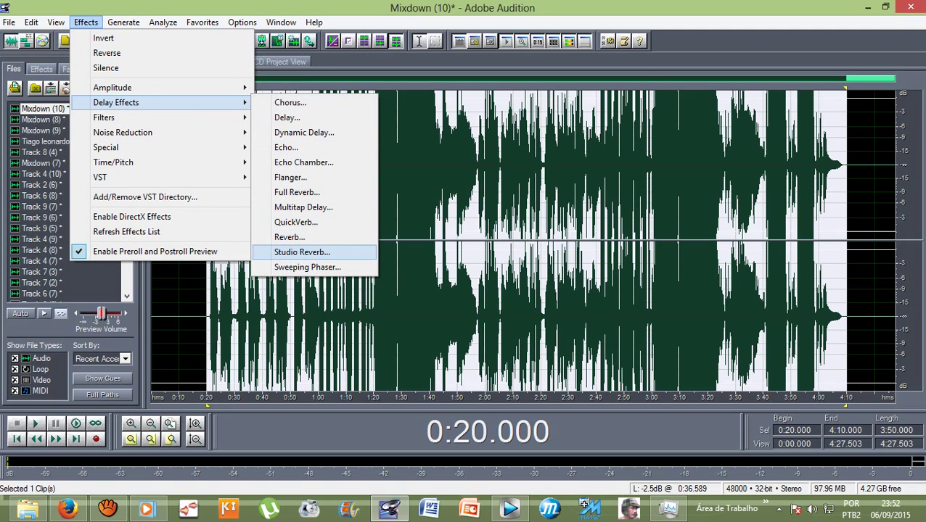
pyautogui.click(301, 252)
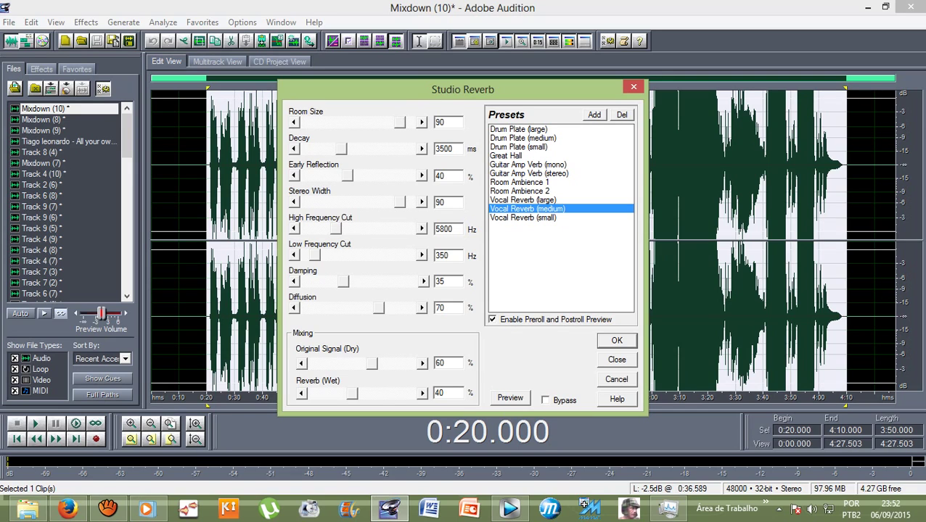
pyautogui.press('Return')
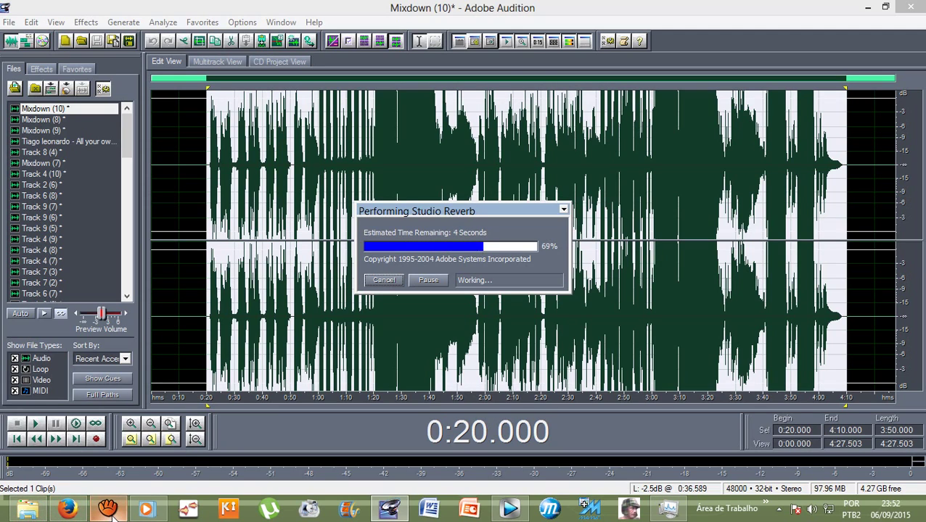
pyautogui.moveTo(113, 512)
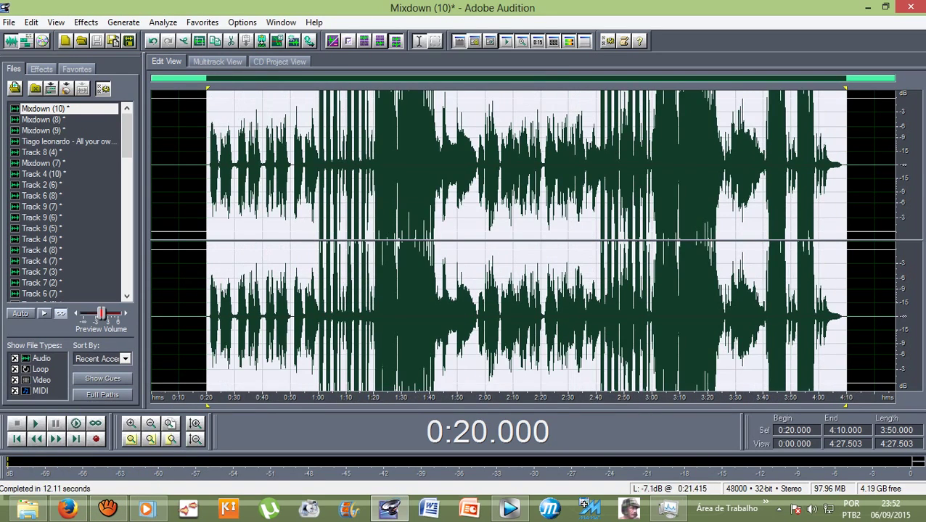
# Clear the waveform selection and listen to the processed vocals from 0:20
pyautogui.press('Escape')
pyautogui.press('space')
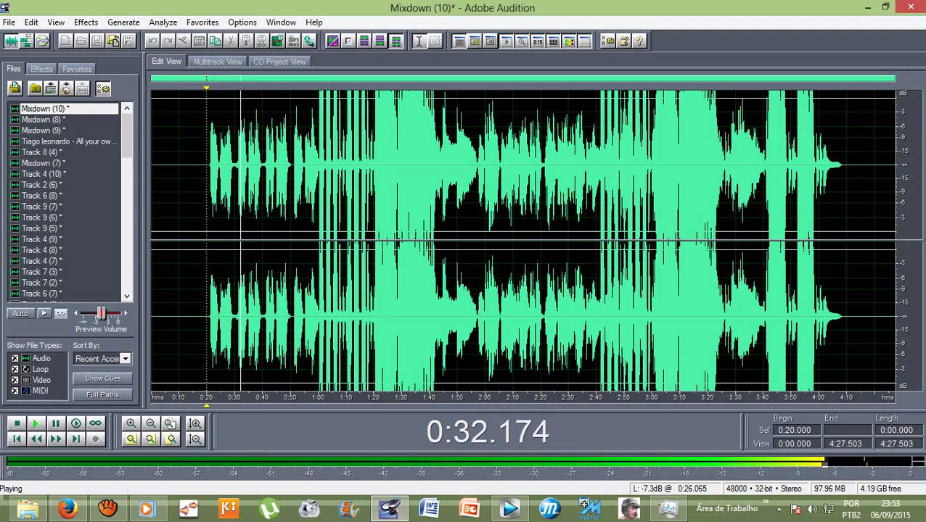
pyautogui.press('space')
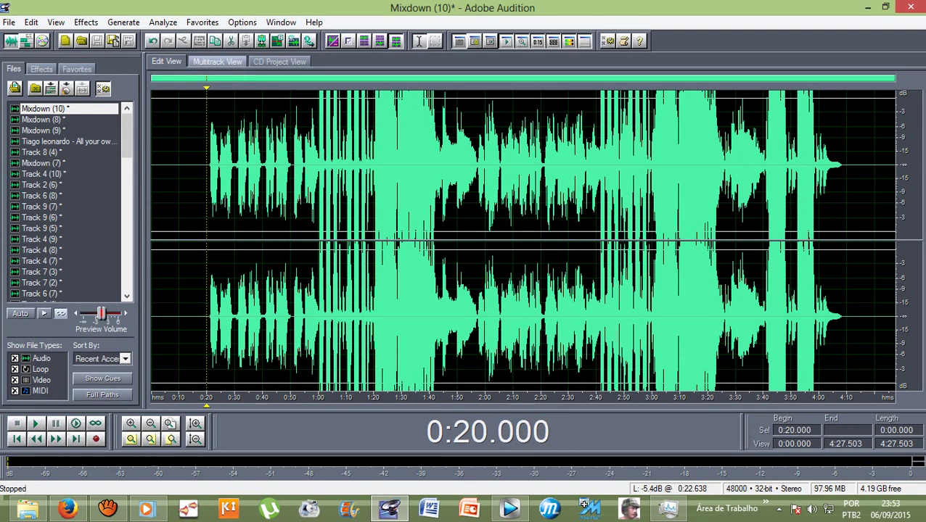
# Unmute the beat on track 1 of the multitrack session and play it together with the vocals from about 0:19
pyautogui.press('F12')
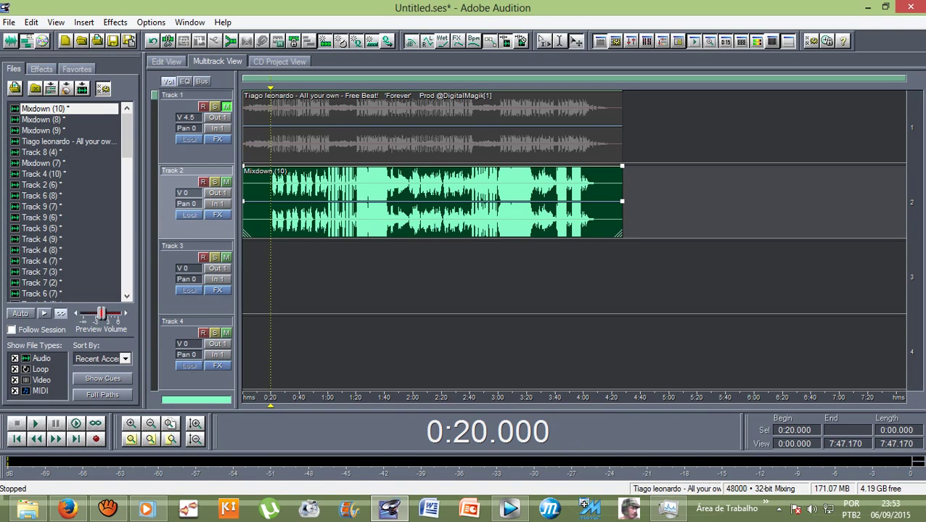
pyautogui.click(227, 107)
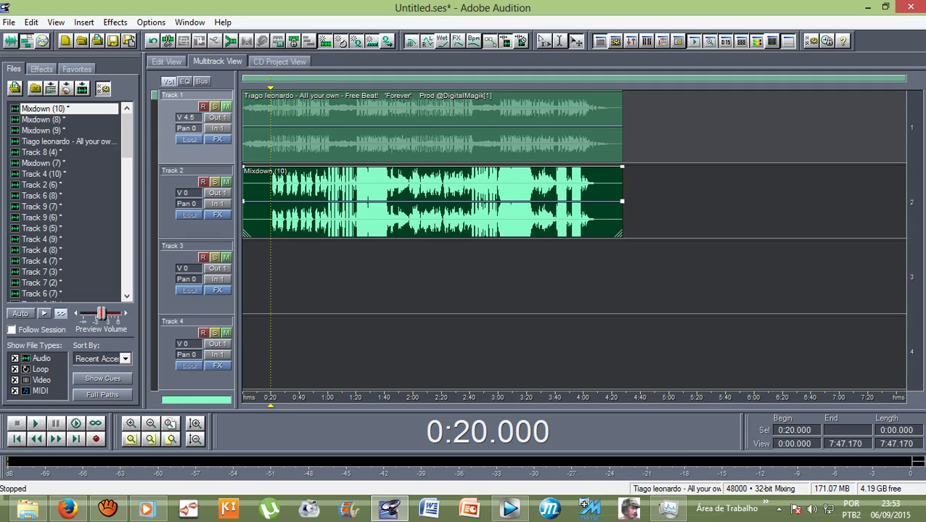
pyautogui.press('Left')
pyautogui.press('Left')
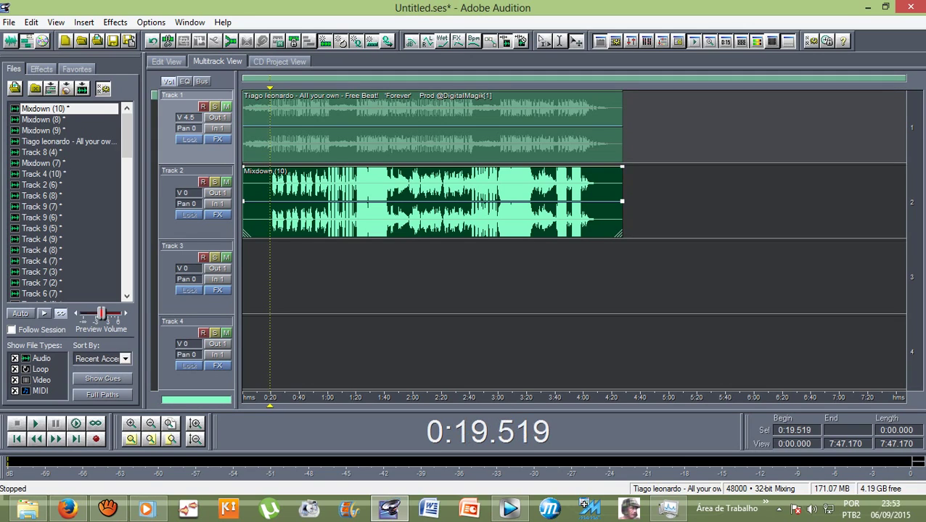
pyautogui.press('space')
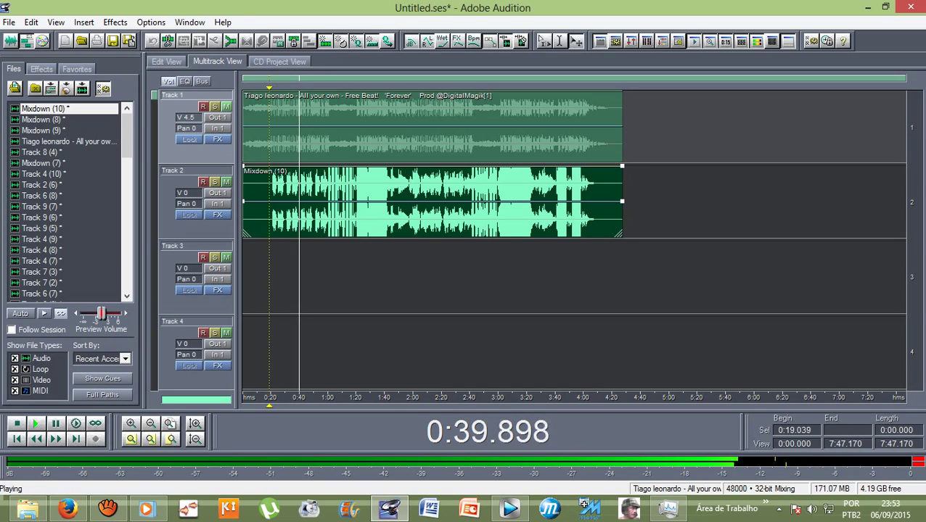
pyautogui.press('space')
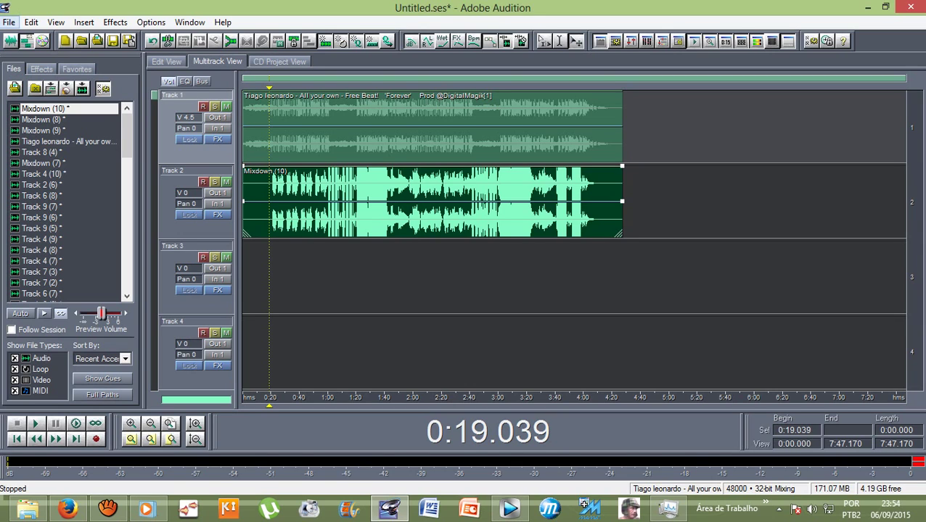
# Start an audio export of the session and name the file "alalalalalalalalalalal"
pyautogui.click(9, 22)
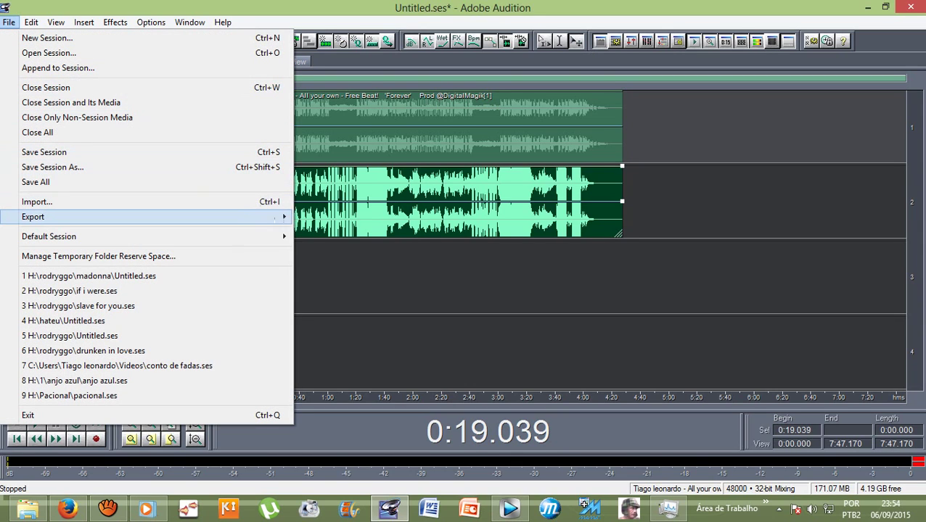
pyautogui.moveTo(73, 216)
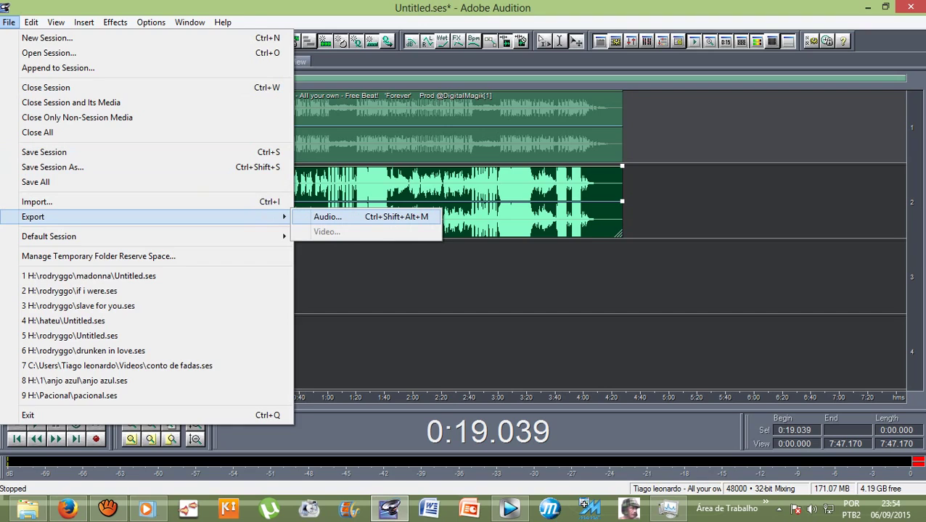
pyautogui.click(327, 216)
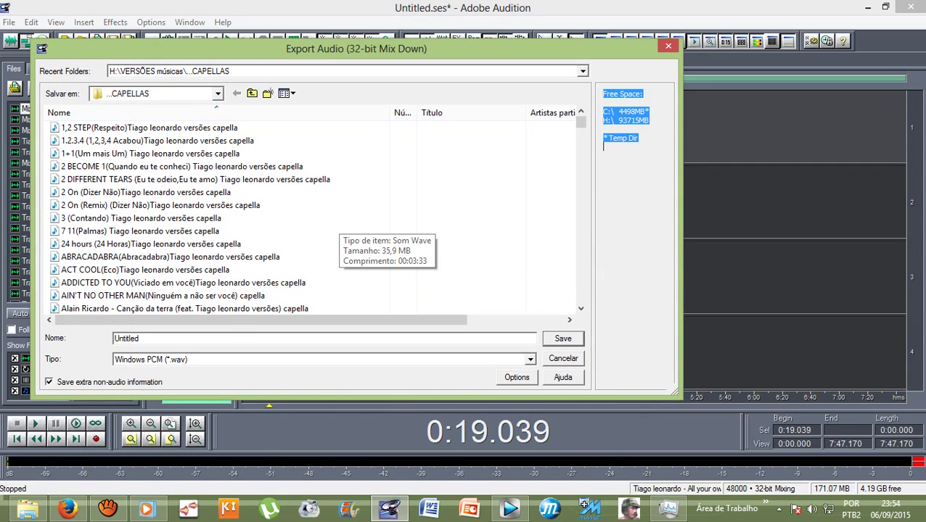
pyautogui.doubleClick(127, 338)
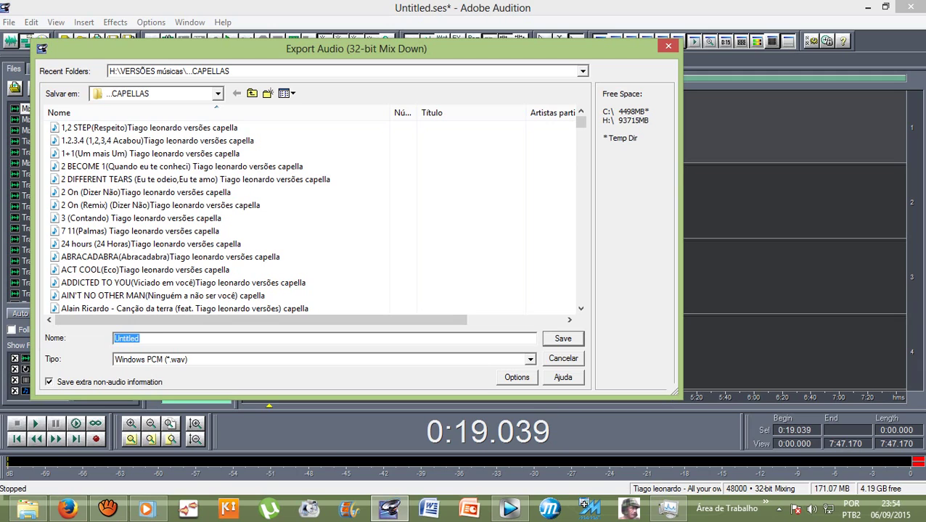
pyautogui.write('ala')
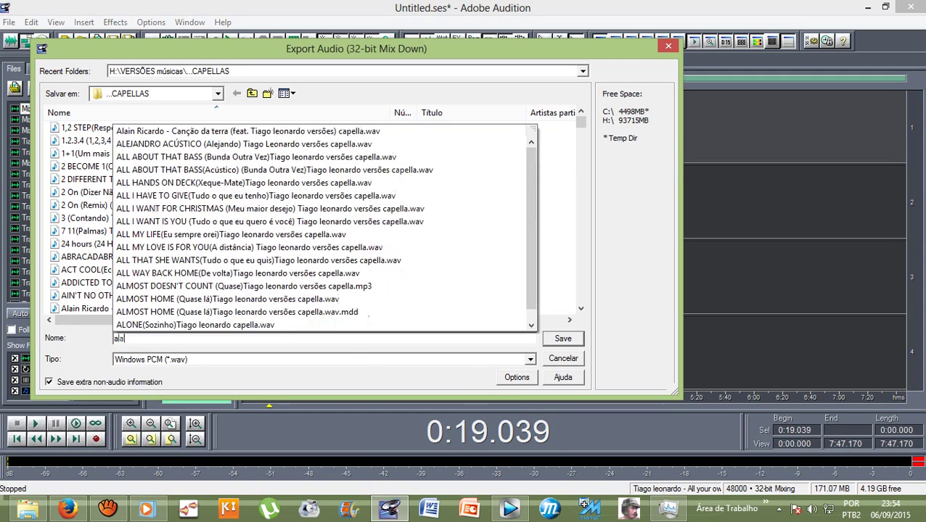
pyautogui.write('lalalalalalalalalal')
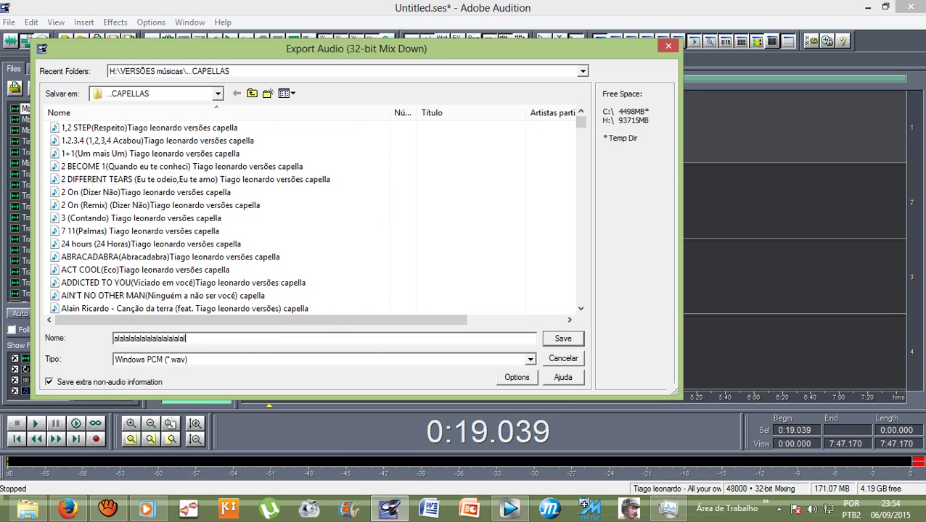
# Set the export file type to mp3PRO (FhG) (*.mp3)
pyautogui.click(530, 359)
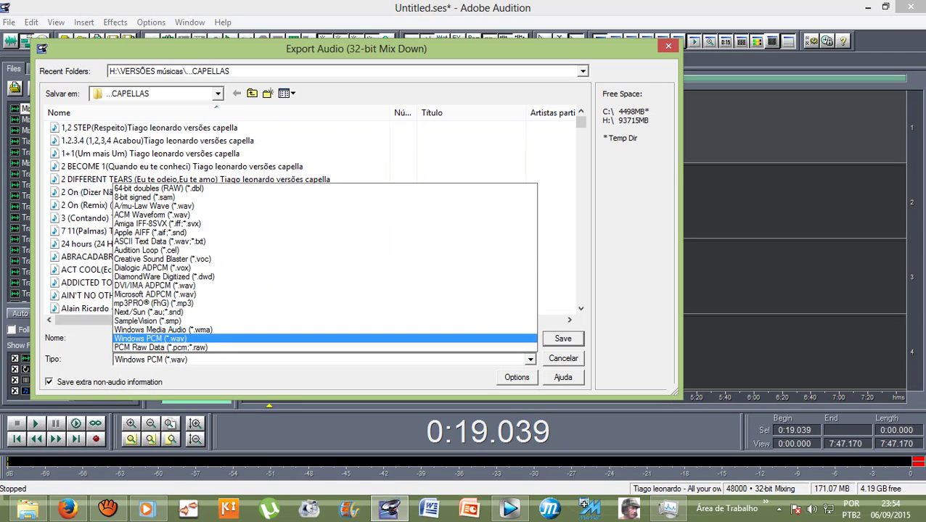
pyautogui.press('Up')
pyautogui.press('Up')
pyautogui.press('Up')
pyautogui.press('Up')
pyautogui.press('Return')
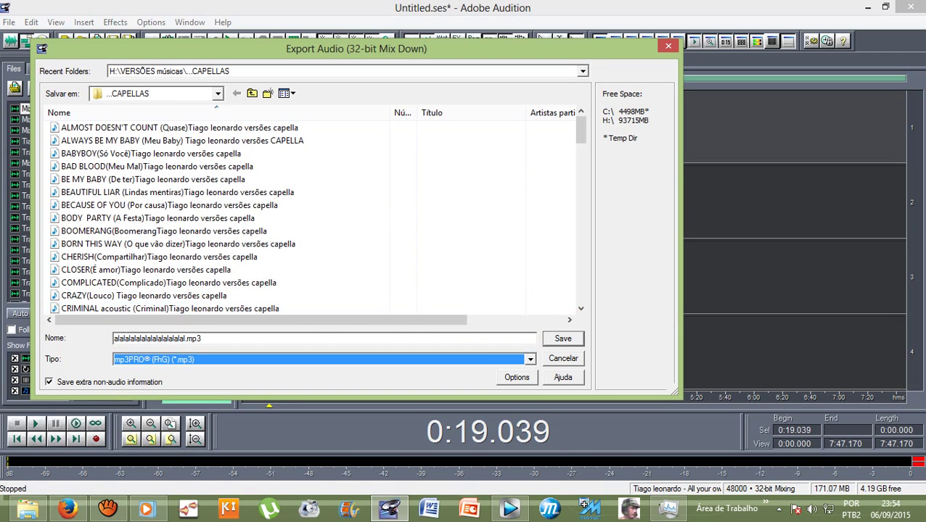
# Look through the available export file types without changing the chosen mp3PRO format
pyautogui.hotkey('alt', 'Down')
pyautogui.press('Up')
pyautogui.press('Up')
pyautogui.press('Up')
pyautogui.press('Up')
pyautogui.press('Up')
pyautogui.press('Up')
pyautogui.press('Up')
pyautogui.press('Up')
pyautogui.press('Up')
pyautogui.press('Up')
pyautogui.press('Up')
pyautogui.press('Up')
pyautogui.press('Up')
pyautogui.press('Down')
pyautogui.press('Down')
pyautogui.press('Down')
pyautogui.press('Down')
pyautogui.press('Down')
pyautogui.press('Down')
pyautogui.press('Down')
pyautogui.press('Down')
pyautogui.press('Down')
pyautogui.press('Down')
pyautogui.press('Down')
pyautogui.press('Down')
pyautogui.press('Down')
pyautogui.press('Down')
pyautogui.press('Down')
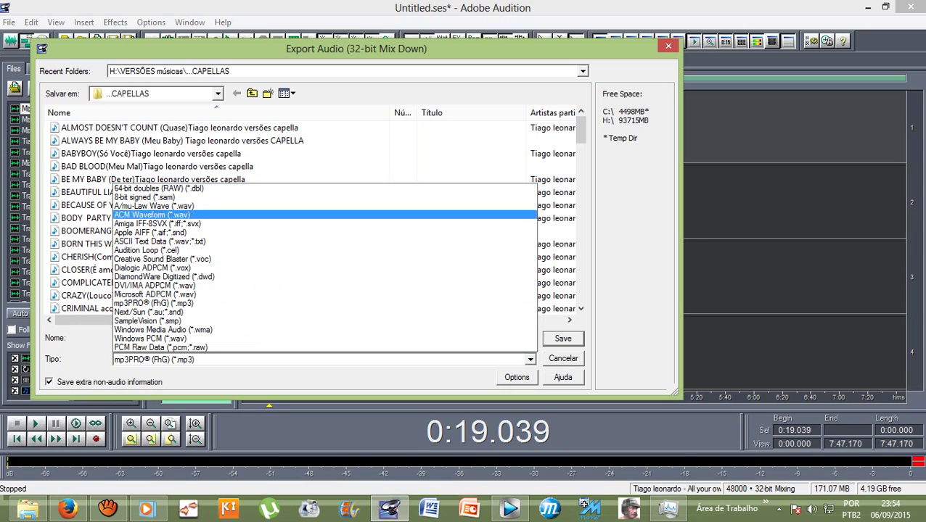
pyautogui.press('Down')
pyautogui.press('Down')
pyautogui.press('Down')
pyautogui.press('Escape')
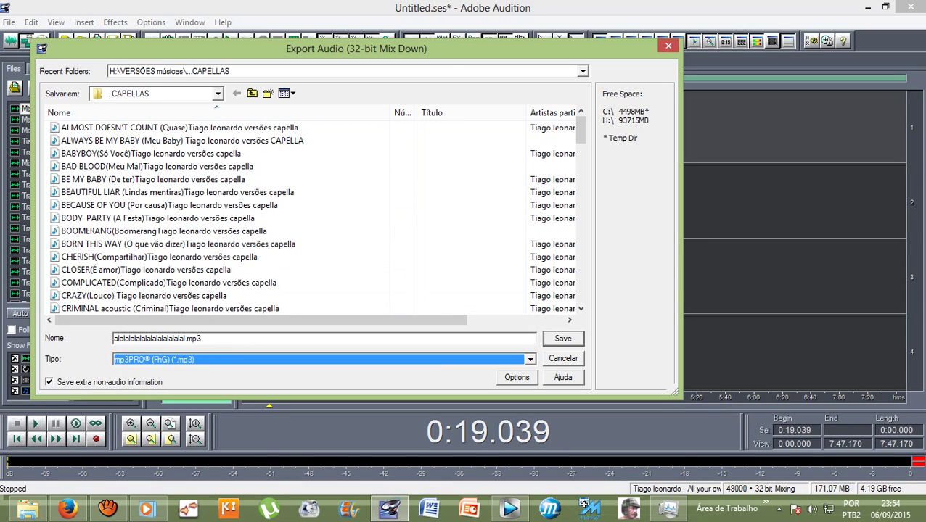